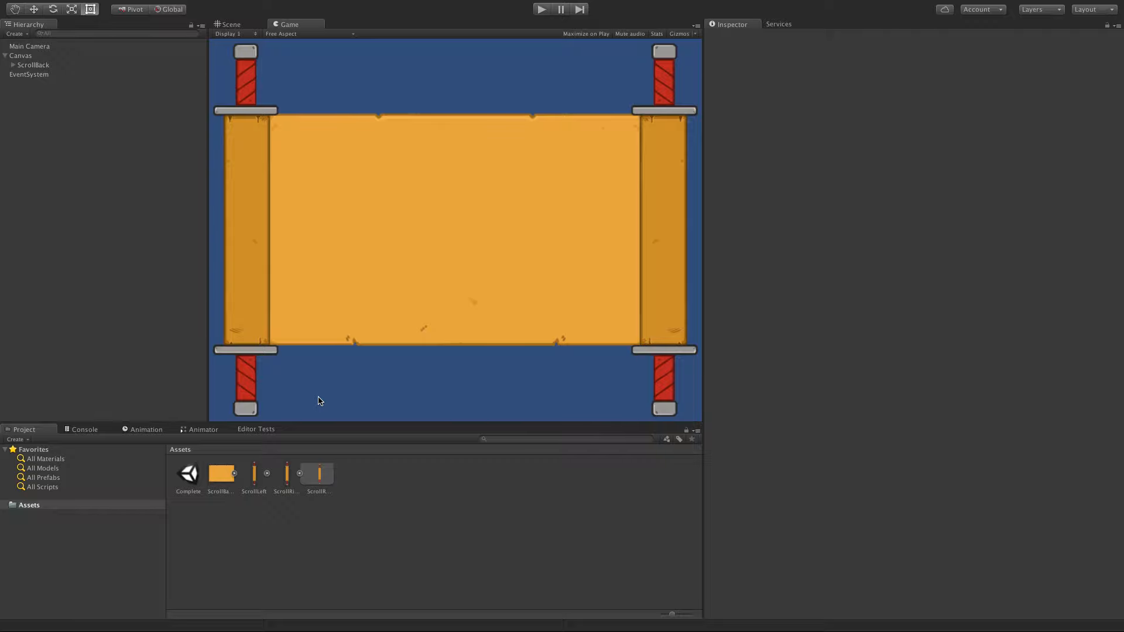
# Resize the Game view to examine how the completed scroll adapts to different widths
pyautogui.moveTo(208, 383); pyautogui.dragTo(177, 395)
pyautogui.moveTo(363, 426); pyautogui.dragTo(329, 418)
pyautogui.moveTo(177, 334); pyautogui.dragTo(356, 331)
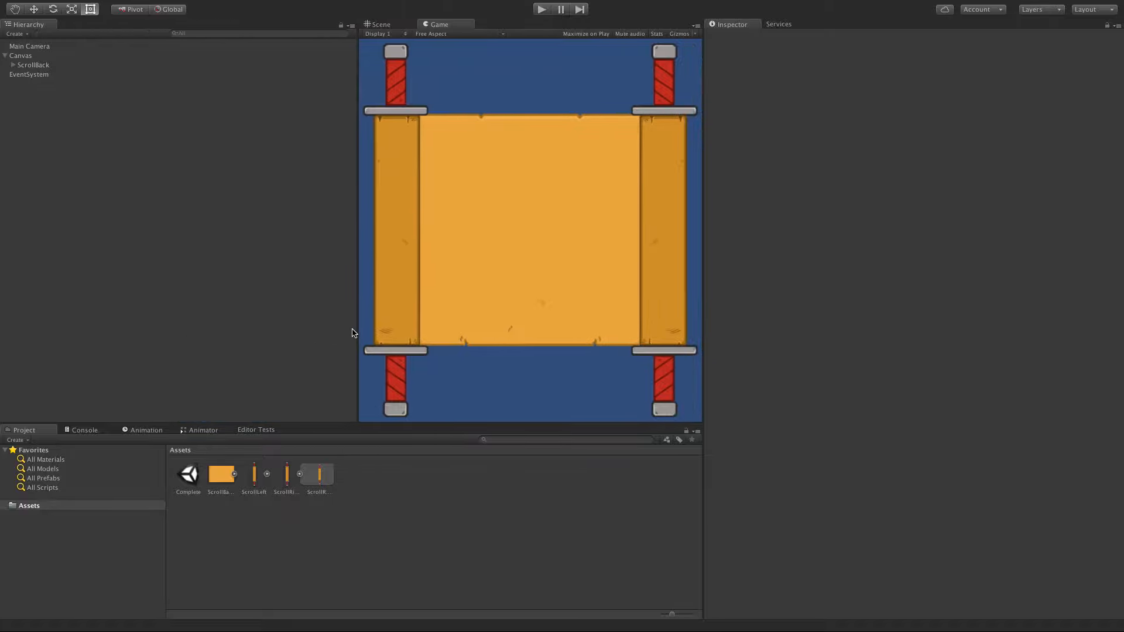
# Add a UI Button under the Canvas and set its width and height to 200
pyautogui.rightClick(14, 58)
pyautogui.click(134, 236)
pyautogui.click(903, 96)
pyautogui.write('200')
pyautogui.press('Tab')
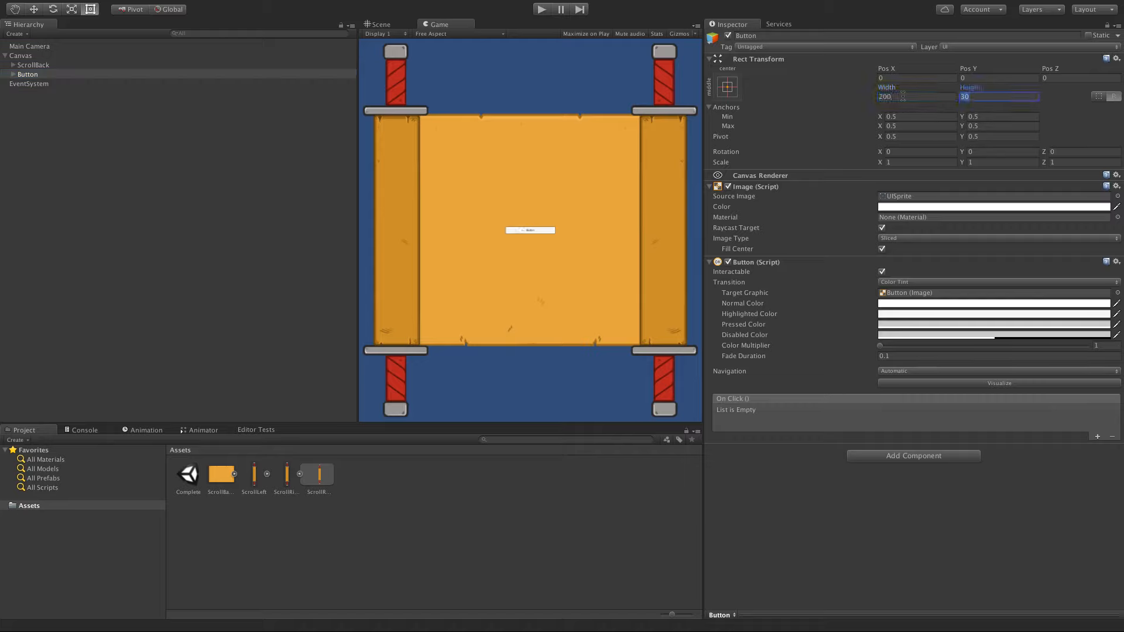
pyautogui.write('200')
# Anchor the Button to the middle left with Pos X 250, and check its placement in a wider Game view
pyautogui.click(728, 87)
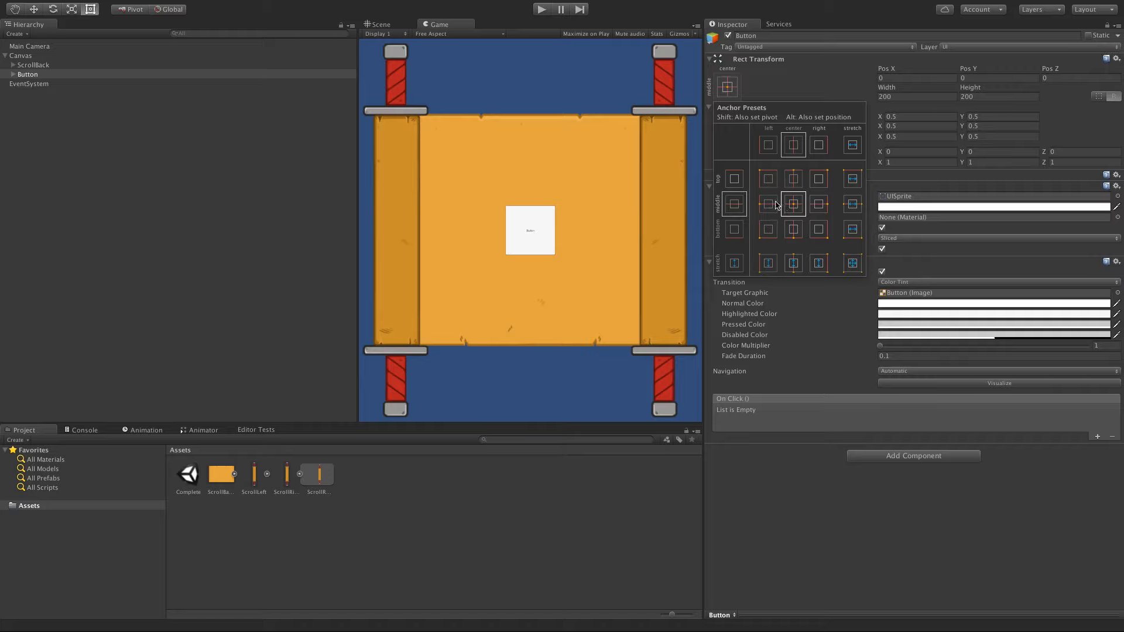
pyautogui.click(768, 204)
pyautogui.click(907, 77)
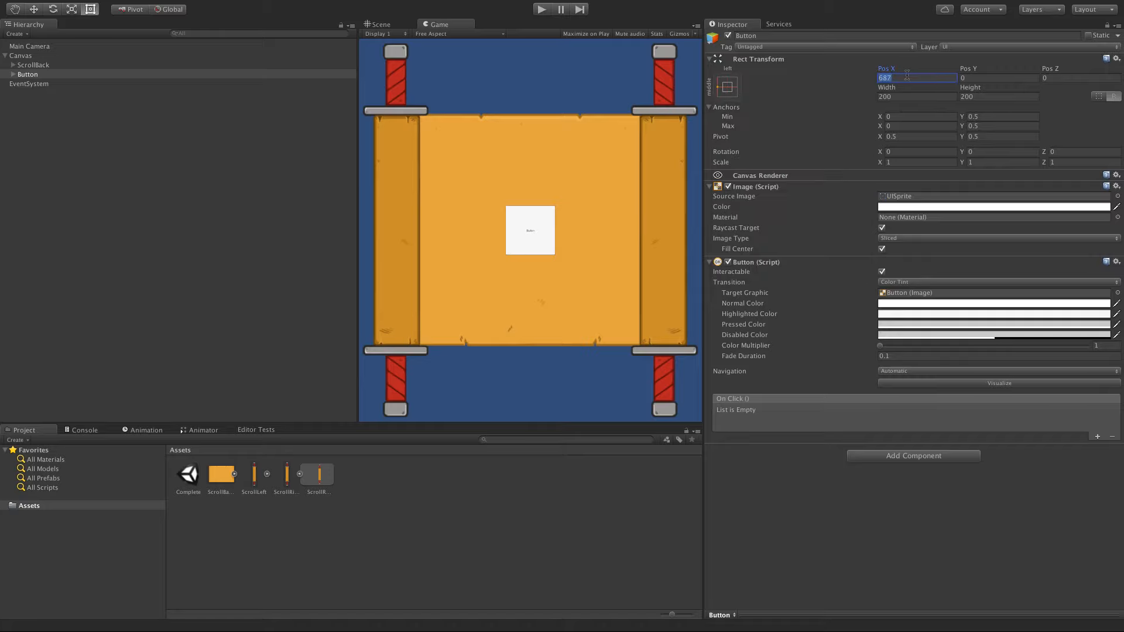
pyautogui.write('250')
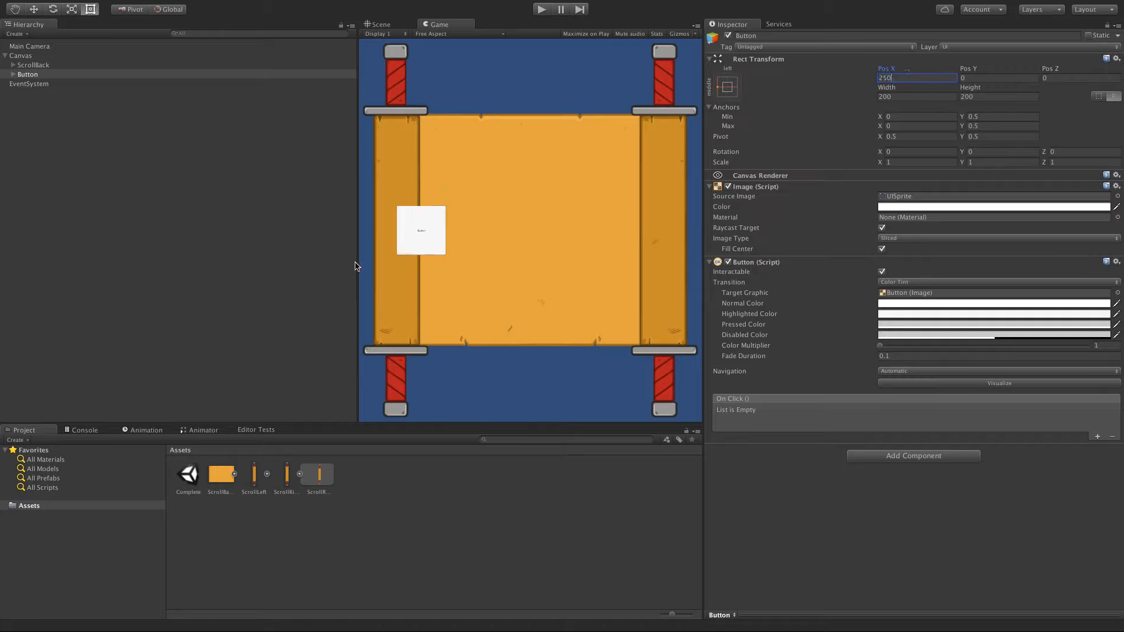
pyautogui.moveTo(356, 267); pyautogui.dragTo(271, 279)
# Delete the Button from the Canvas
pyautogui.click(35, 76)
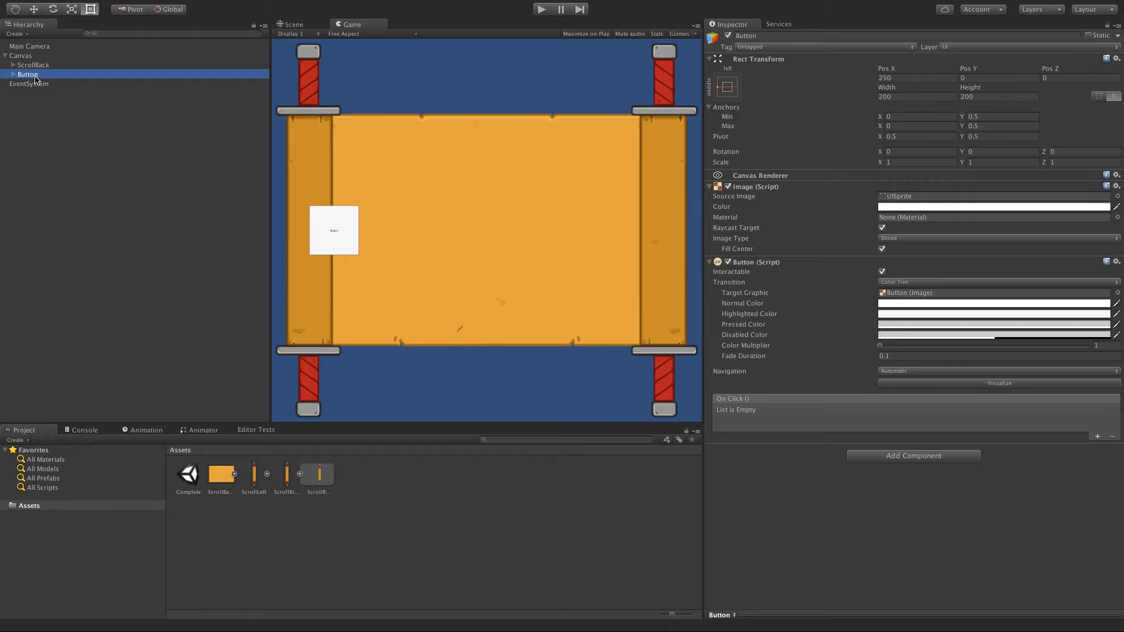
pyautogui.rightClick(35, 76)
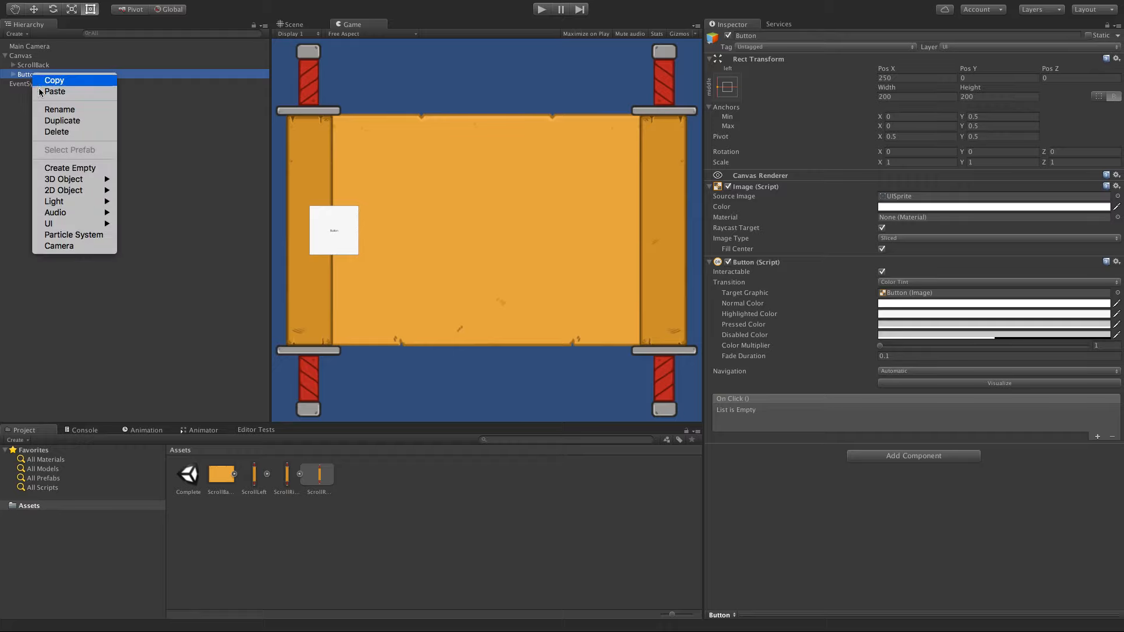
pyautogui.click(56, 134)
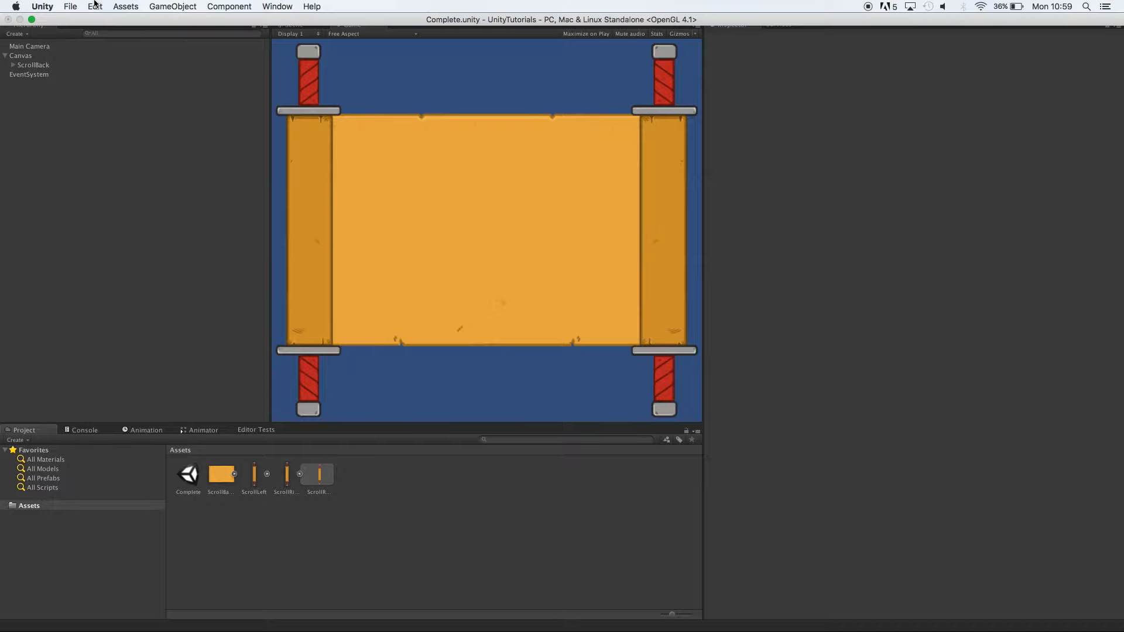
# Create a new scene without saving the changes to the Complete scene
pyautogui.click(70, 7)
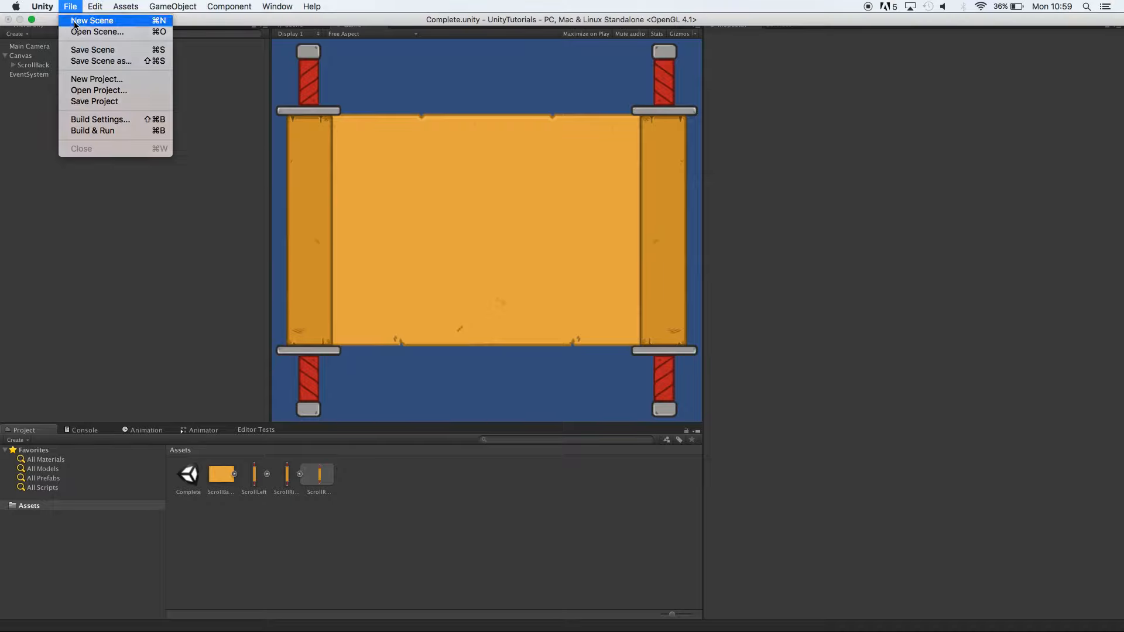
pyautogui.click(88, 20)
pyautogui.click(515, 217)
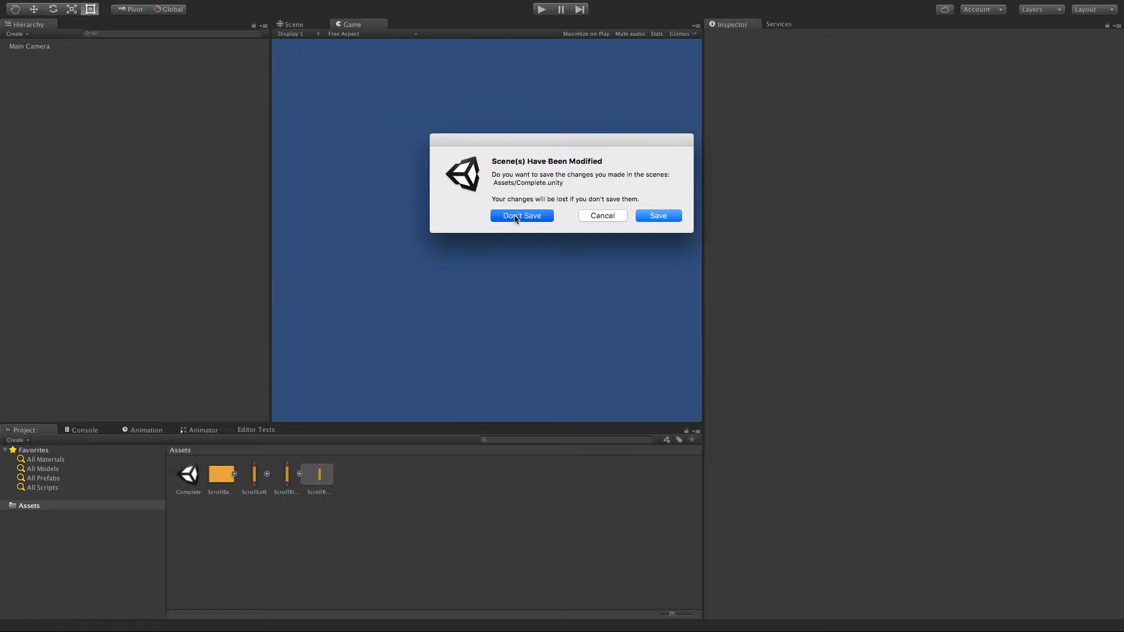
# Add a UI Image to the empty scene
pyautogui.rightClick(159, 255)
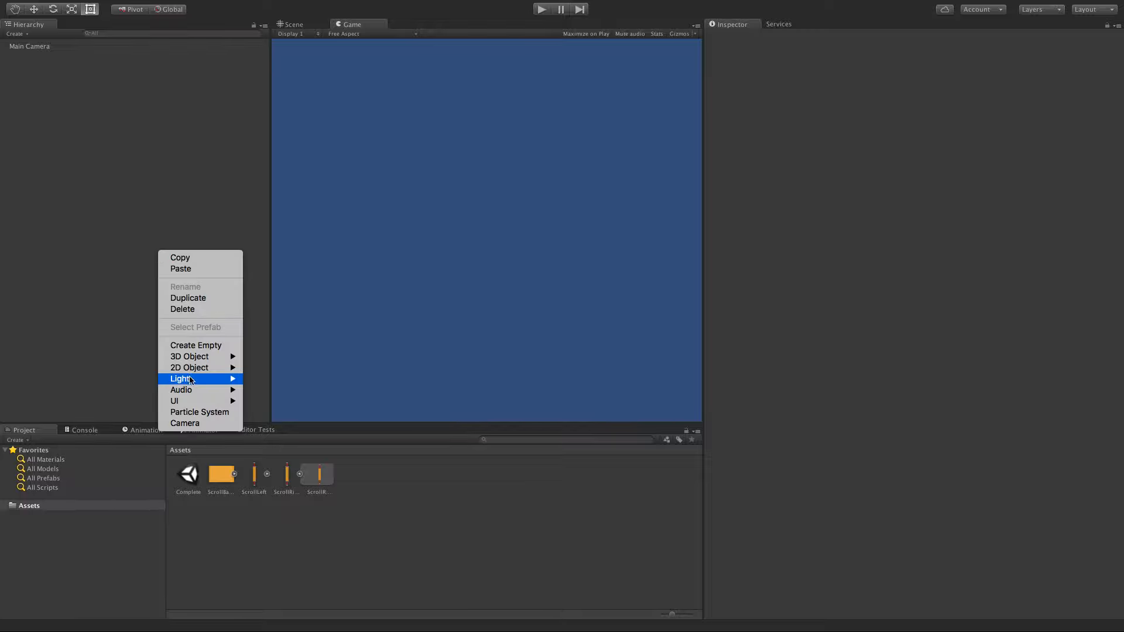
pyautogui.moveTo(199, 404)
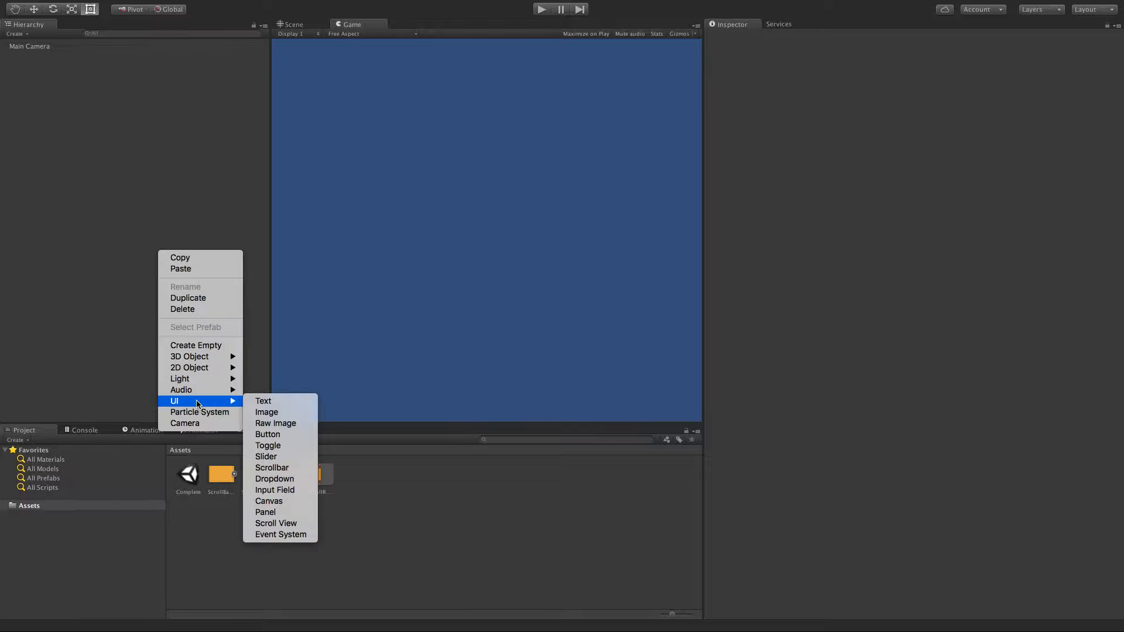
pyautogui.click(272, 413)
# Select the Canvas and resize the Game view to examine how the Image behaves with Constant Pixel Size scaling
pyautogui.click(47, 56)
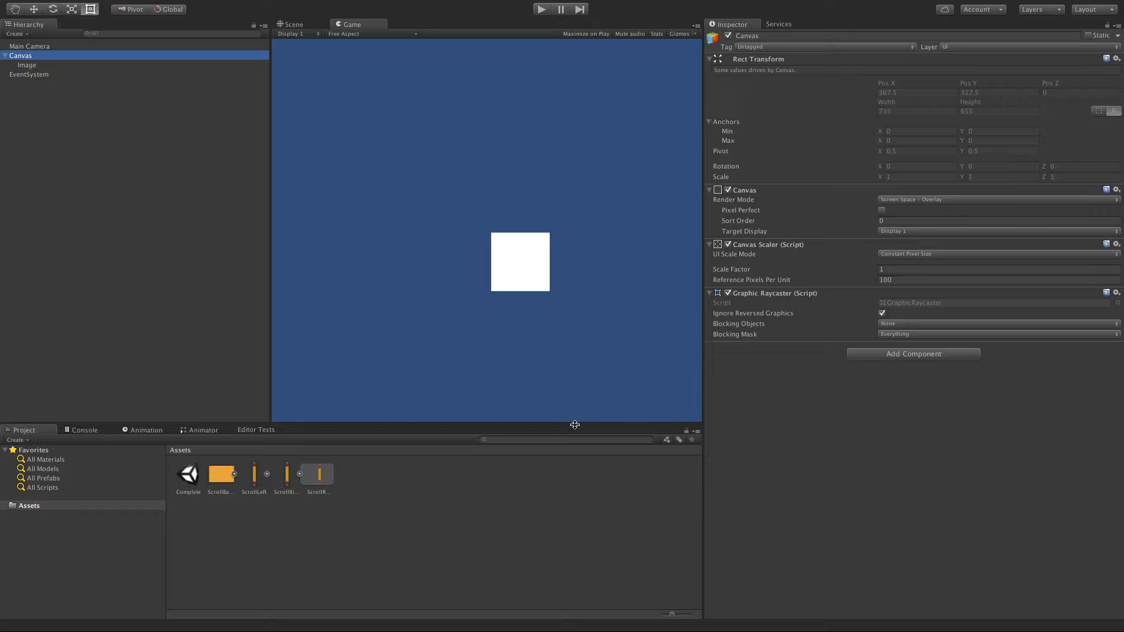
pyautogui.moveTo(574, 425); pyautogui.dragTo(462, 289)
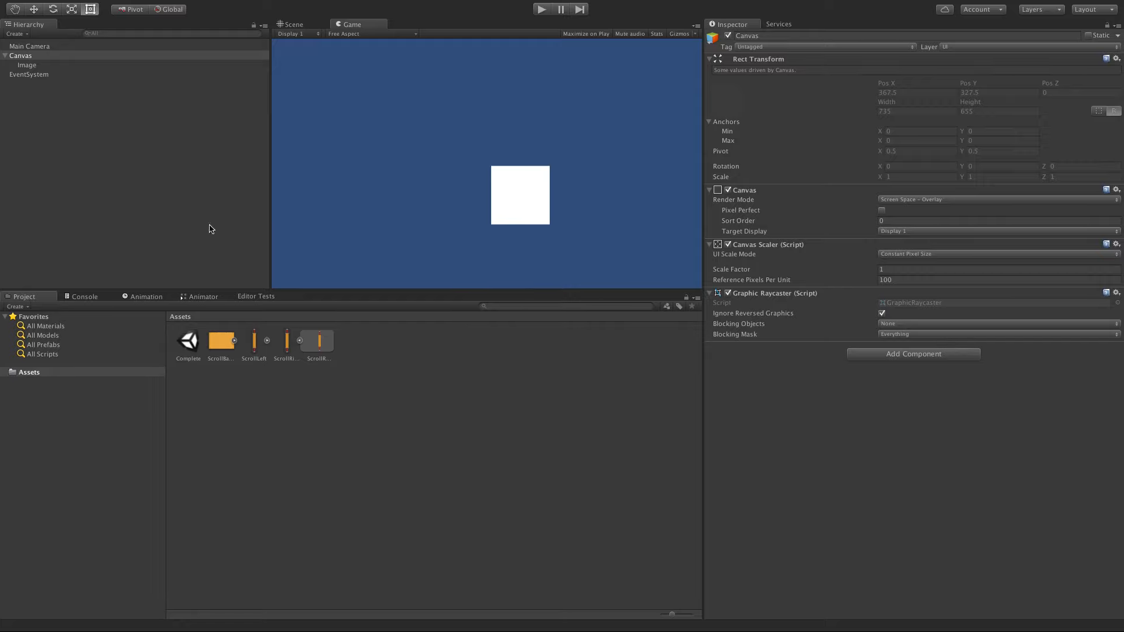
pyautogui.moveTo(274, 199); pyautogui.dragTo(187, 223)
pyautogui.moveTo(443, 291); pyautogui.dragTo(409, 433)
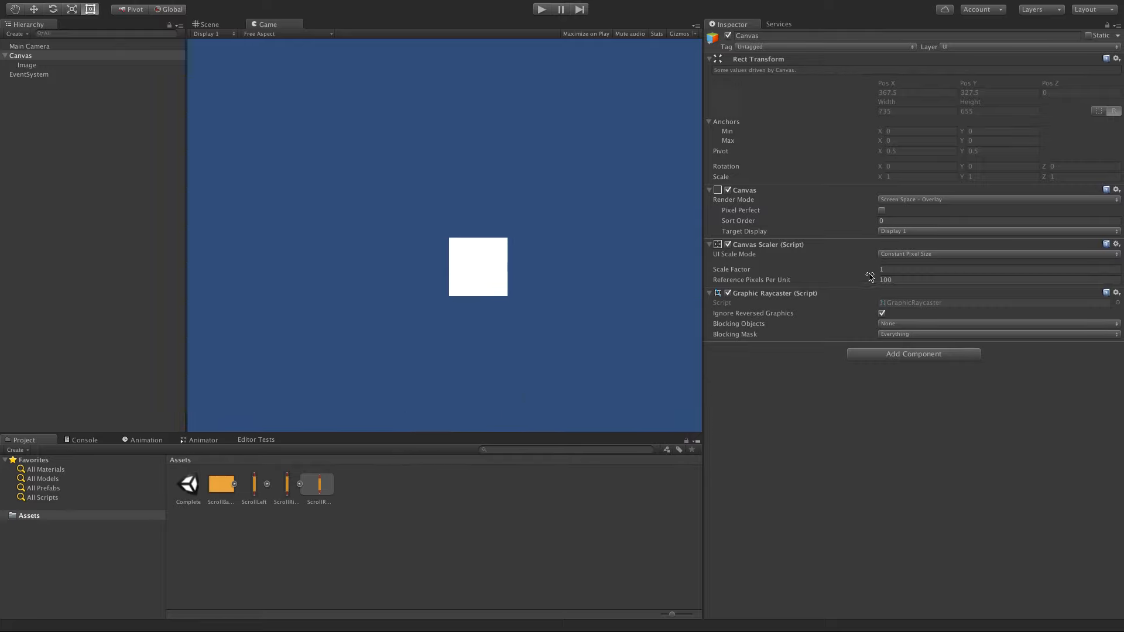
# Set the Canvas Scaler's UI Scale Mode to Scale With Screen Size and check the scaling at different Game view widths
pyautogui.click(892, 255)
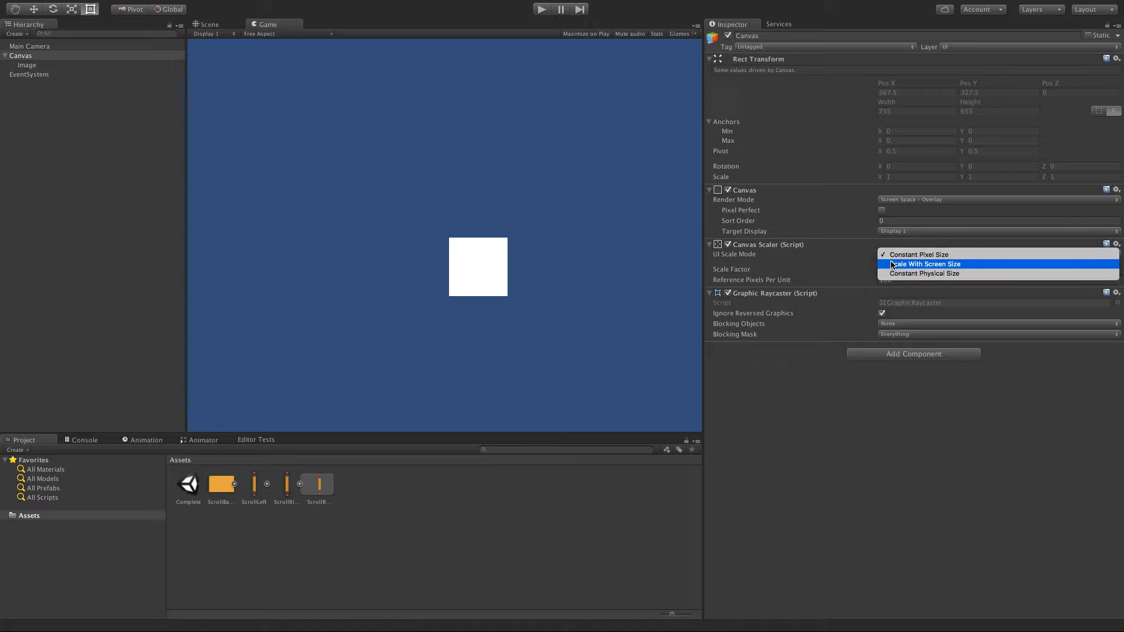
pyautogui.click(892, 265)
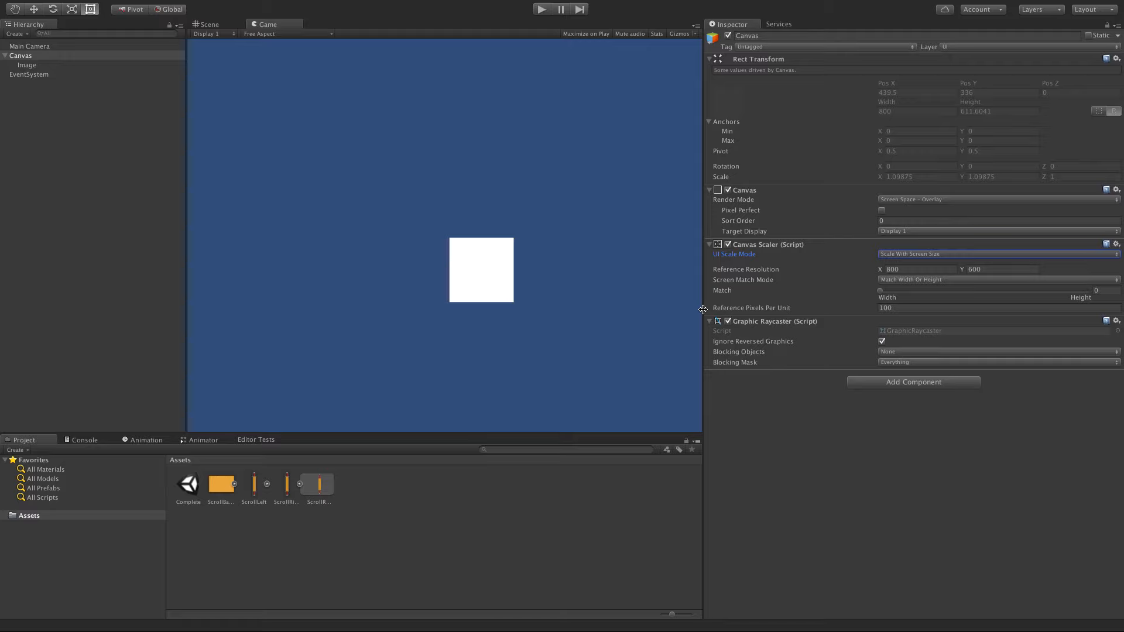
pyautogui.moveTo(703, 309); pyautogui.dragTo(455, 328)
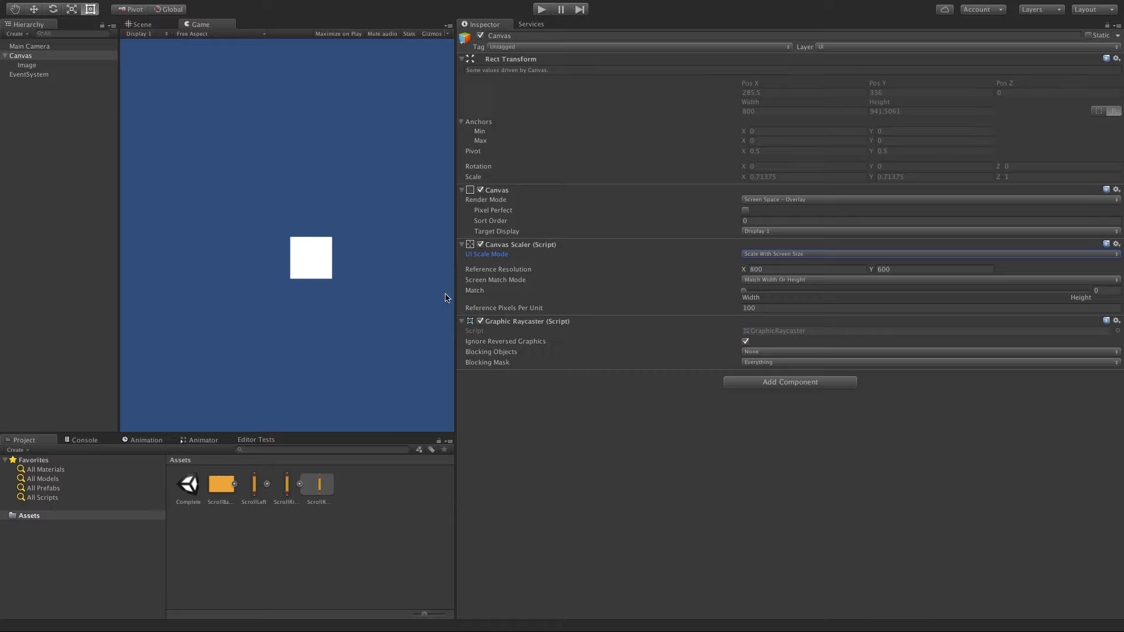
pyautogui.moveTo(455, 296); pyautogui.dragTo(649, 302)
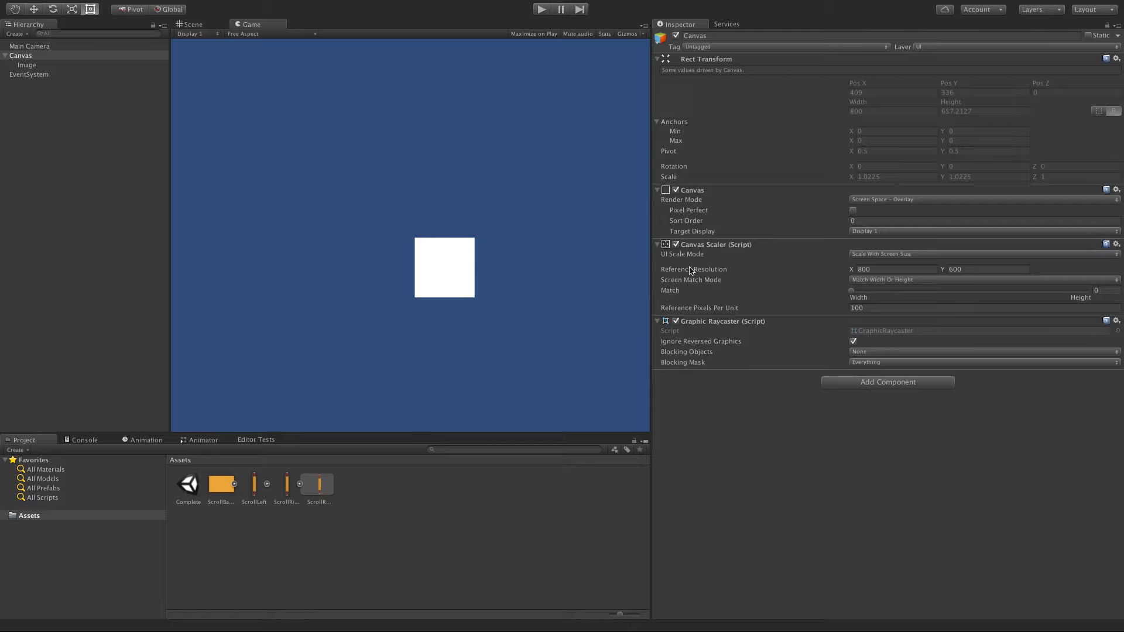
# Set the Canvas Scaler's Reference Resolution to 2048 by 1536
pyautogui.moveTo(692, 271)
pyautogui.moveTo(711, 296)
pyautogui.click(911, 267)
pyautogui.write('2048')
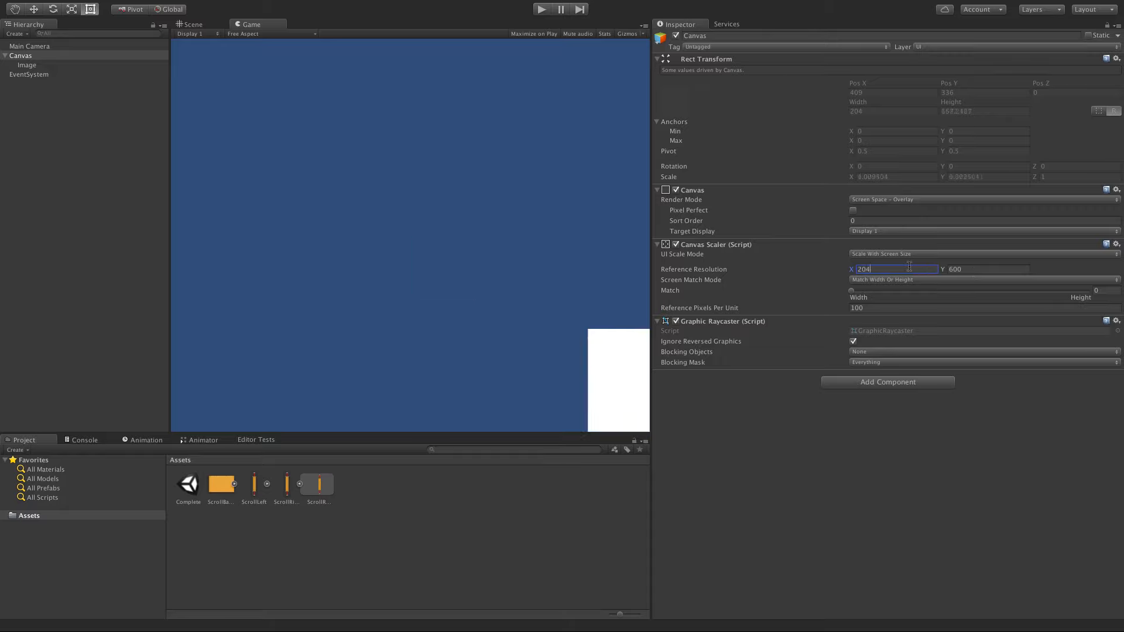
pyautogui.press('Tab')
pyautogui.write('15')
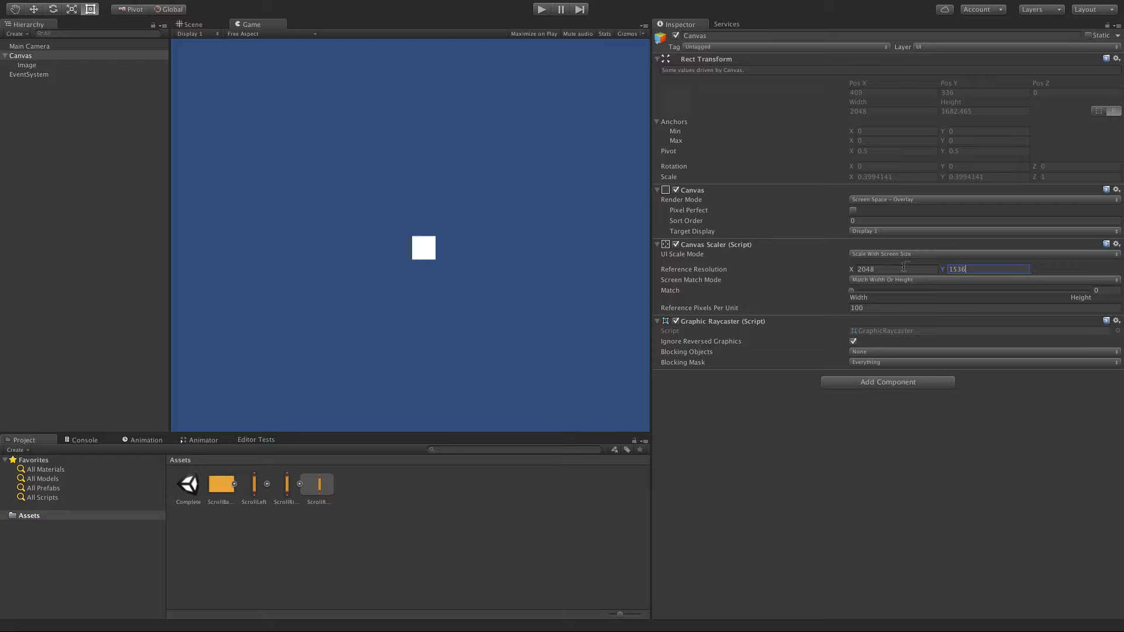
pyautogui.write('36')
pyautogui.press('Tab')
pyautogui.press('Tab')
# Resize the Game view horizontally and vertically to examine how the Image scales when matching width
pyautogui.moveTo(651, 276); pyautogui.dragTo(398, 277)
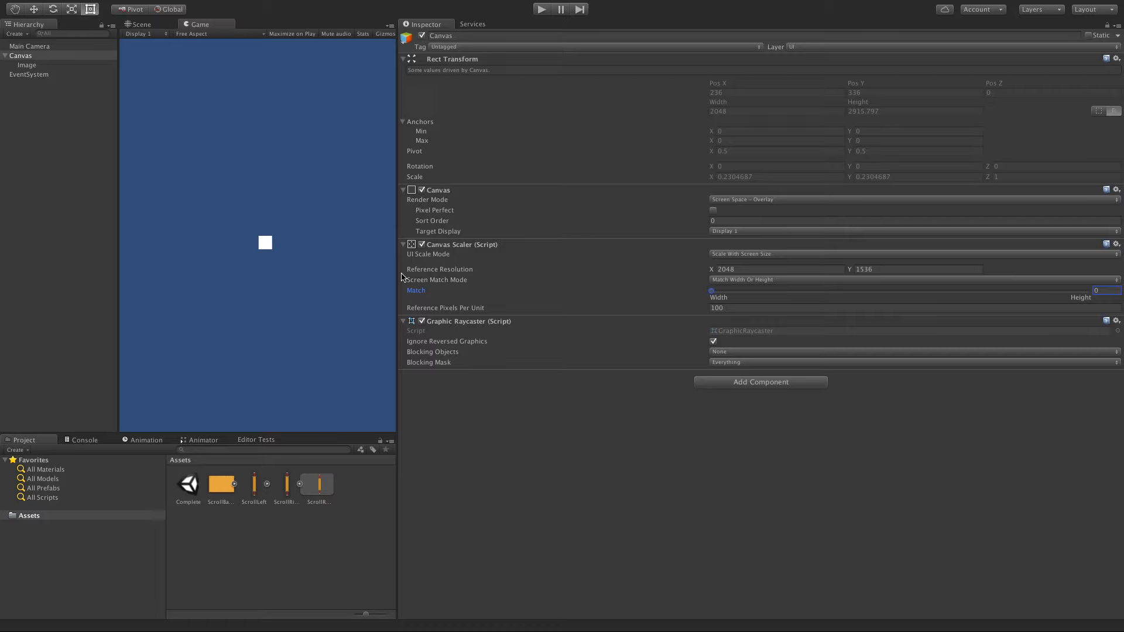
pyautogui.moveTo(396, 274); pyautogui.dragTo(652, 288)
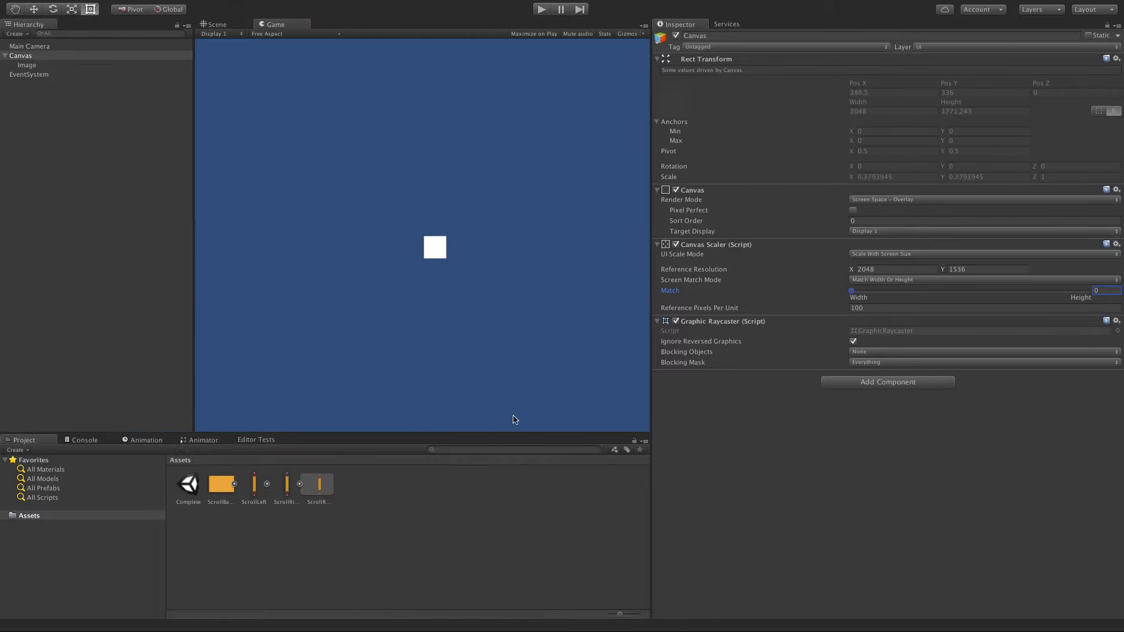
pyautogui.moveTo(462, 434)
pyautogui.mouseDown()
pyautogui.moveTo(458, 258)
pyautogui.moveTo(447, 431)
pyautogui.mouseUp()
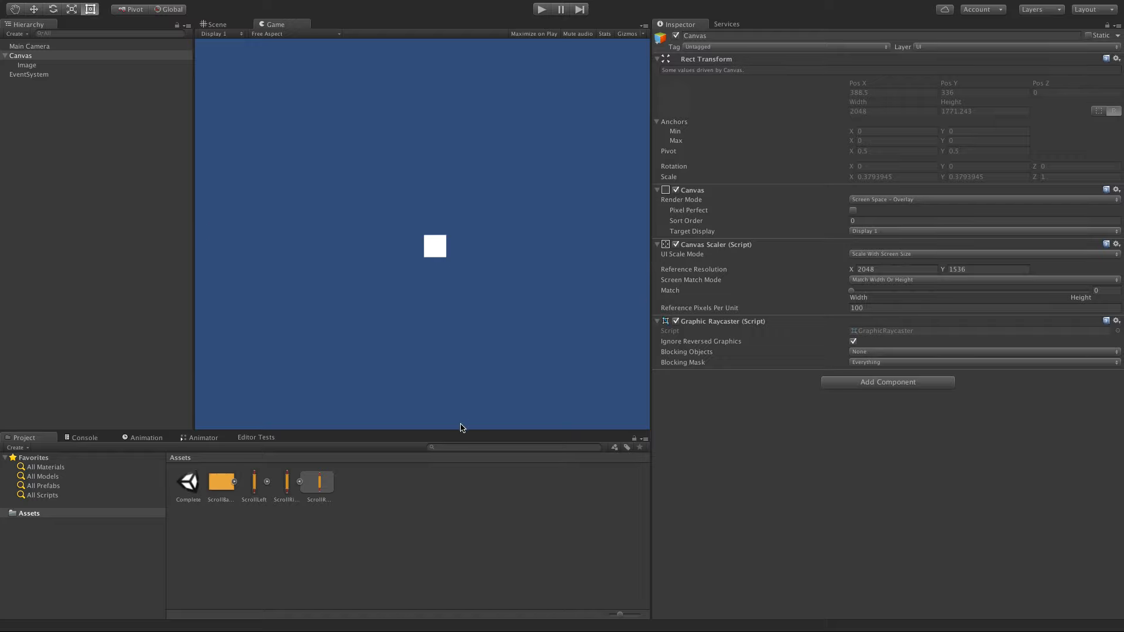
pyautogui.moveTo(456, 431); pyautogui.dragTo(425, 462)
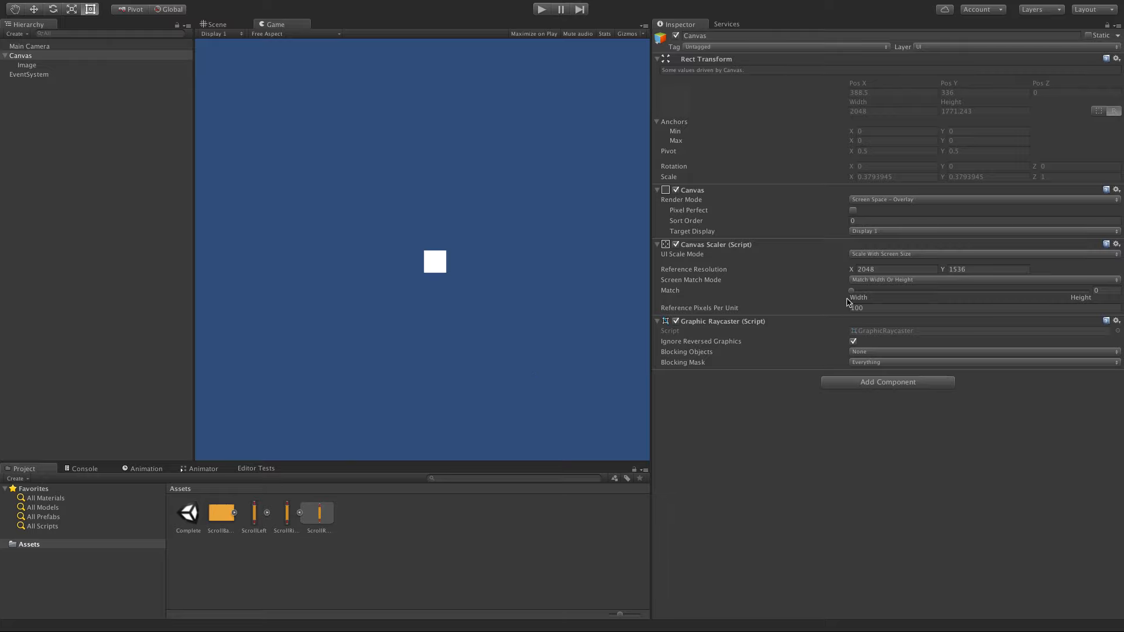
# Set the Canvas Scaler's Match to 1 (Height) and check the Image's scaling by resizing the Game view
pyautogui.moveTo(852, 296); pyautogui.dragTo(1102, 290)
pyautogui.moveTo(448, 462); pyautogui.dragTo(433, 378)
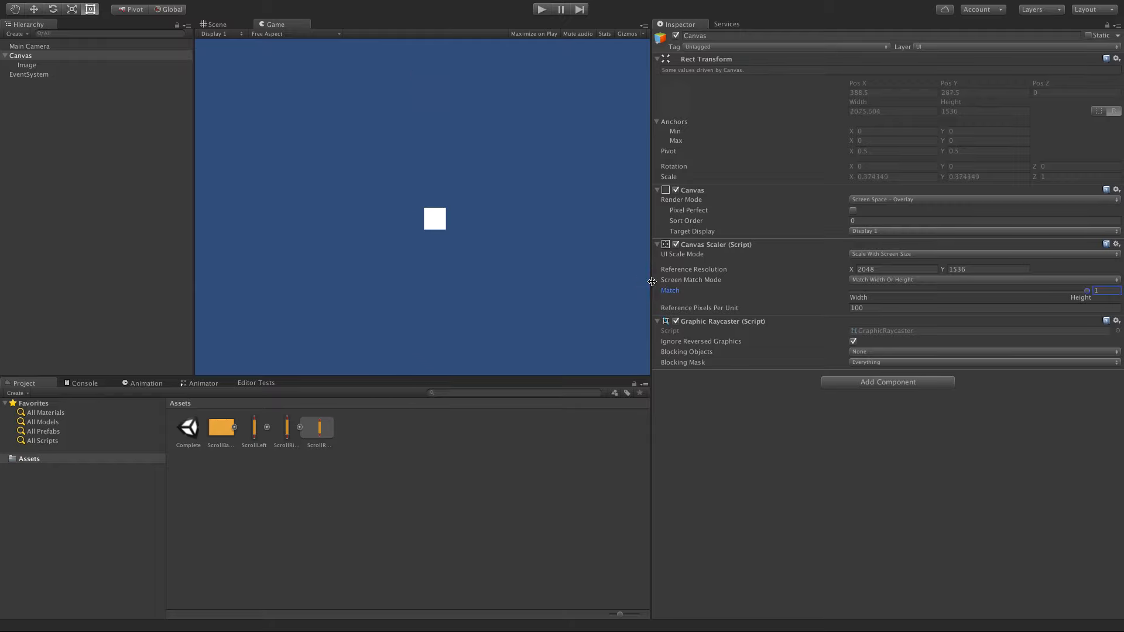
pyautogui.moveTo(654, 285)
pyautogui.mouseDown()
pyautogui.moveTo(756, 283)
pyautogui.moveTo(589, 283)
pyautogui.moveTo(672, 286)
pyautogui.mouseUp()
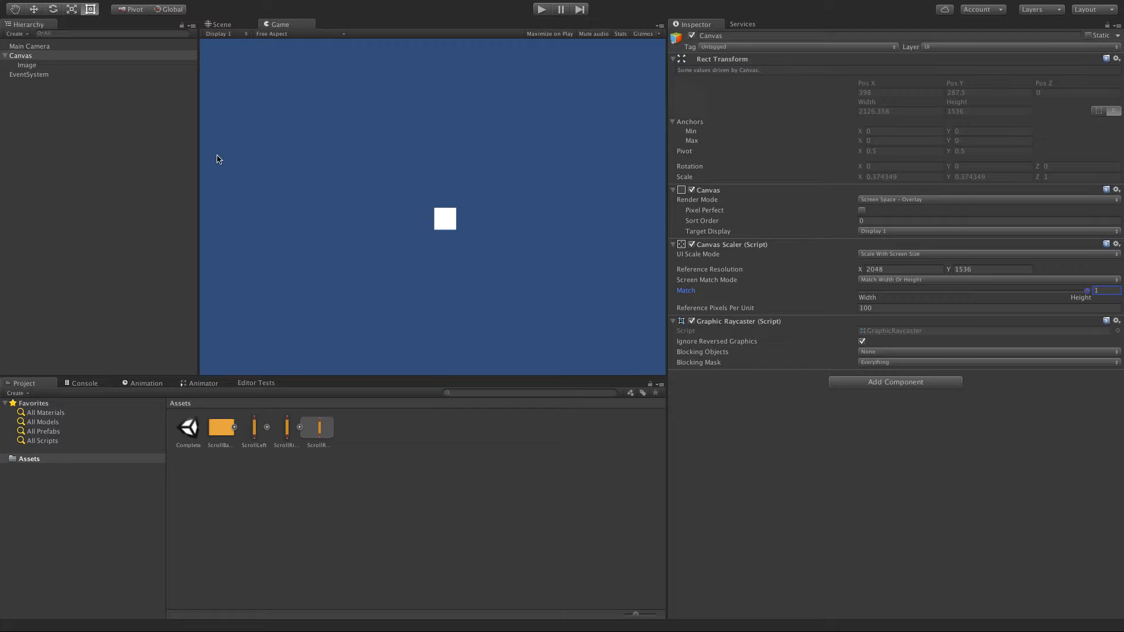
# Assign the ScrollBack sprite as the Image's source image
pyautogui.click(27, 65)
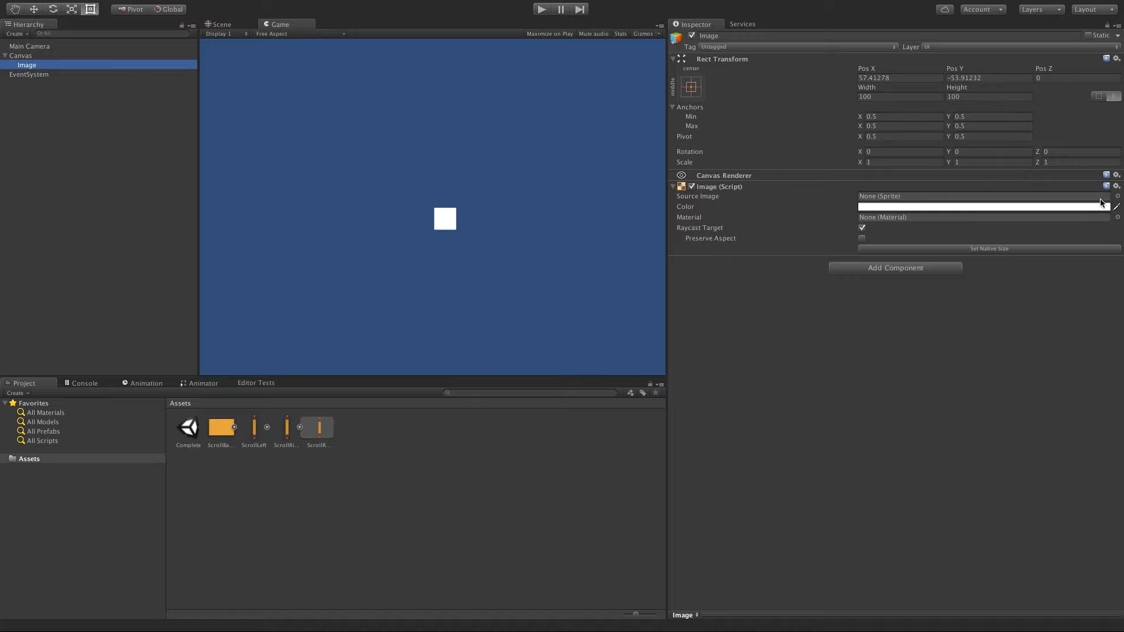
pyautogui.click(1118, 197)
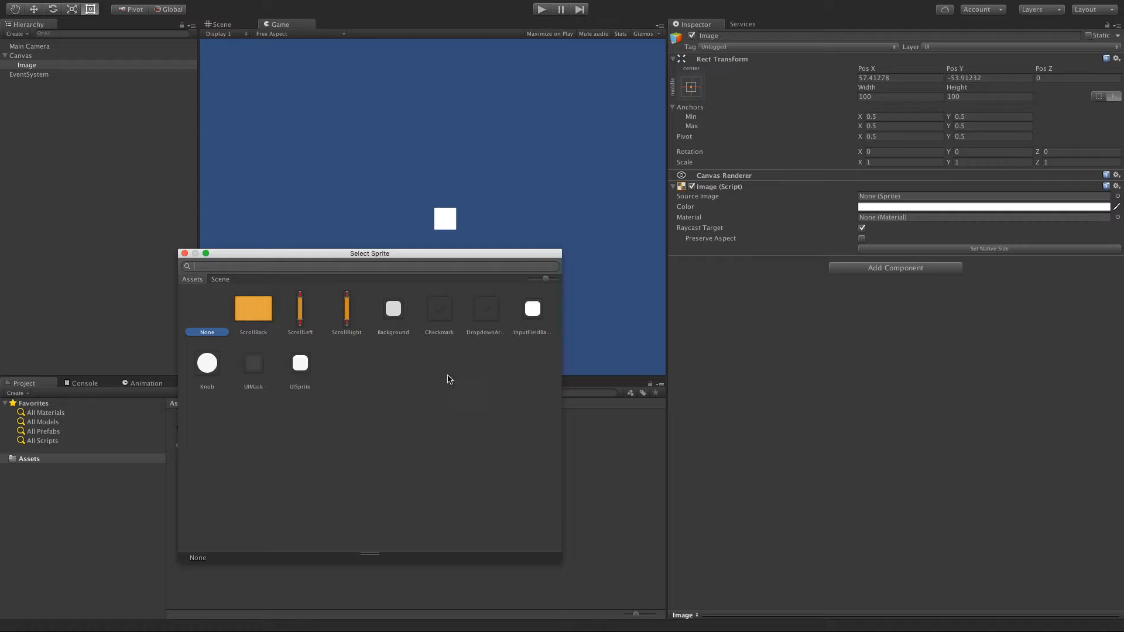
pyautogui.click(245, 324)
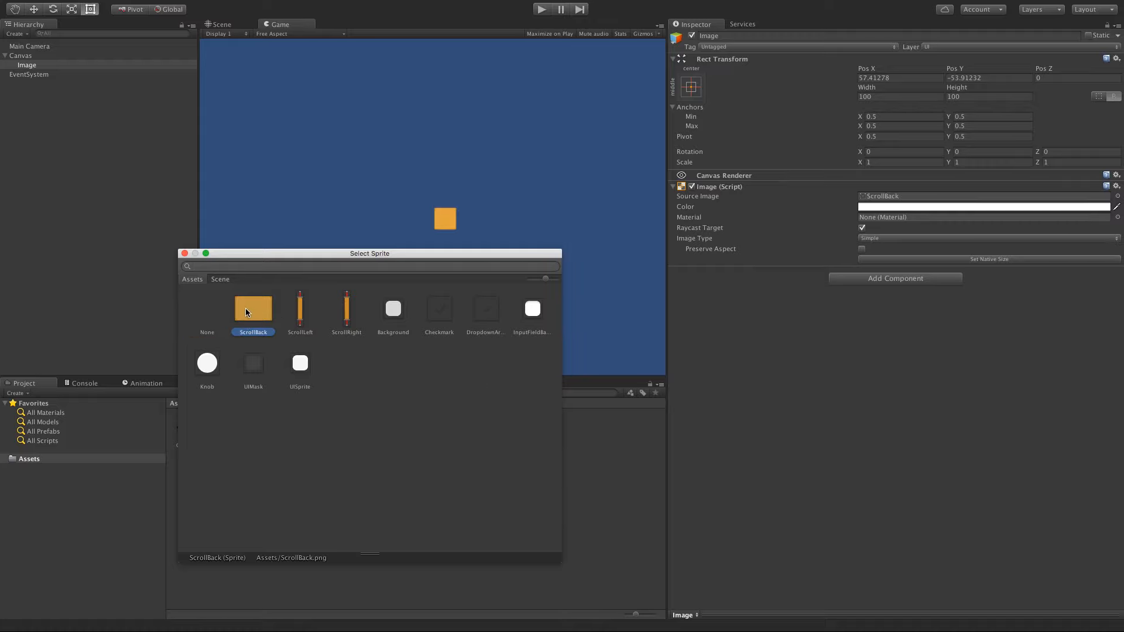
pyautogui.doubleClick(245, 309)
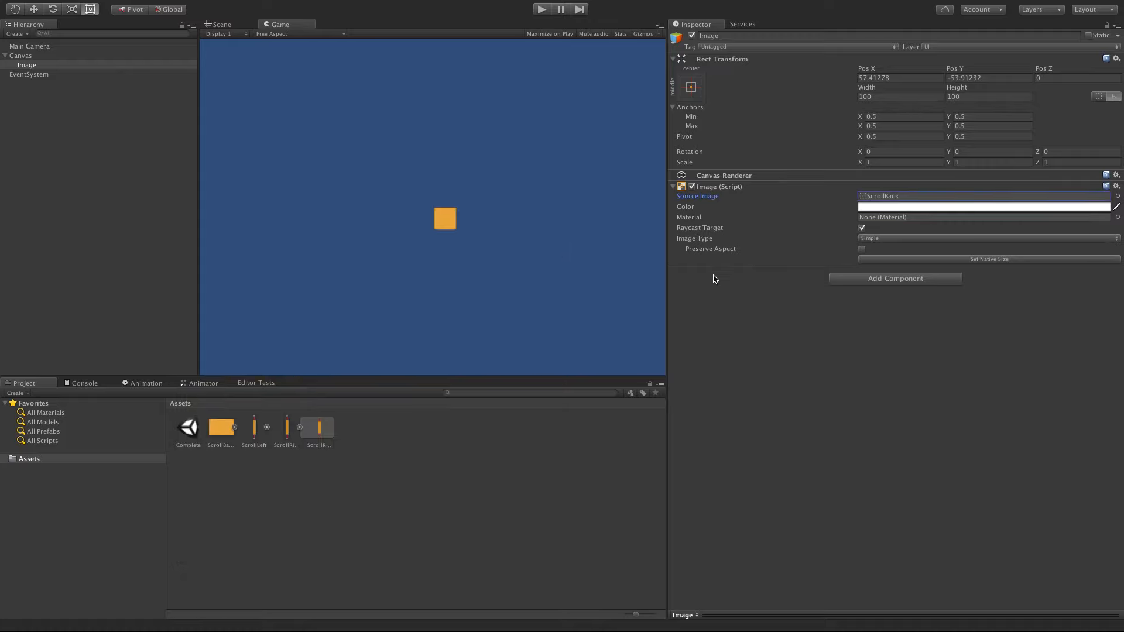
# Set the Image's anchor preset to stretch in both directions
pyautogui.click(692, 88)
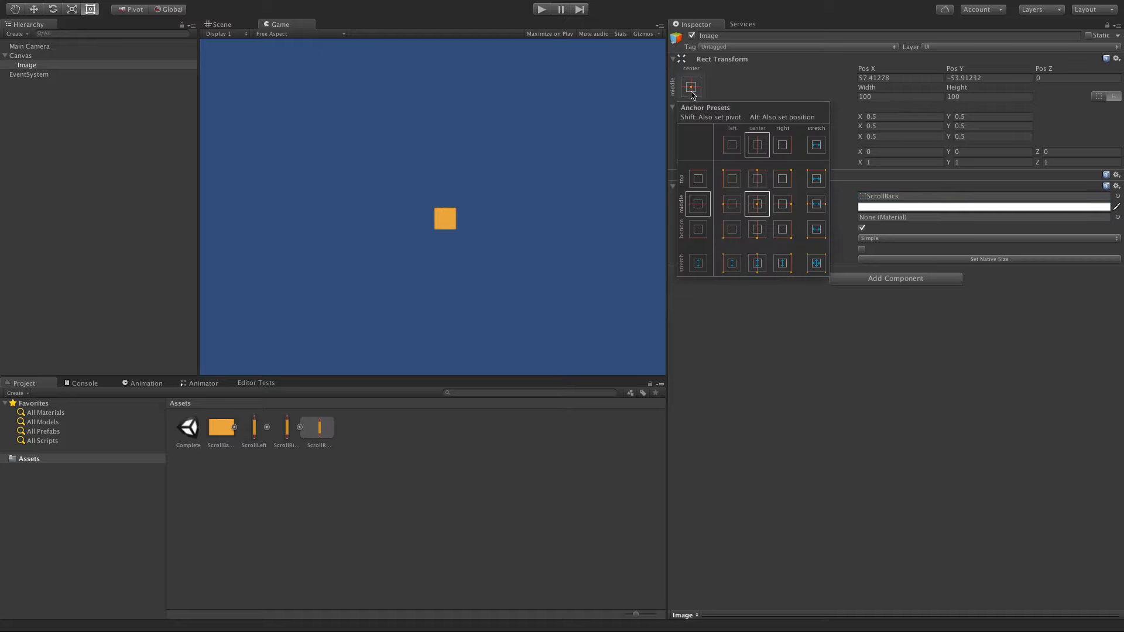
pyautogui.click(816, 271)
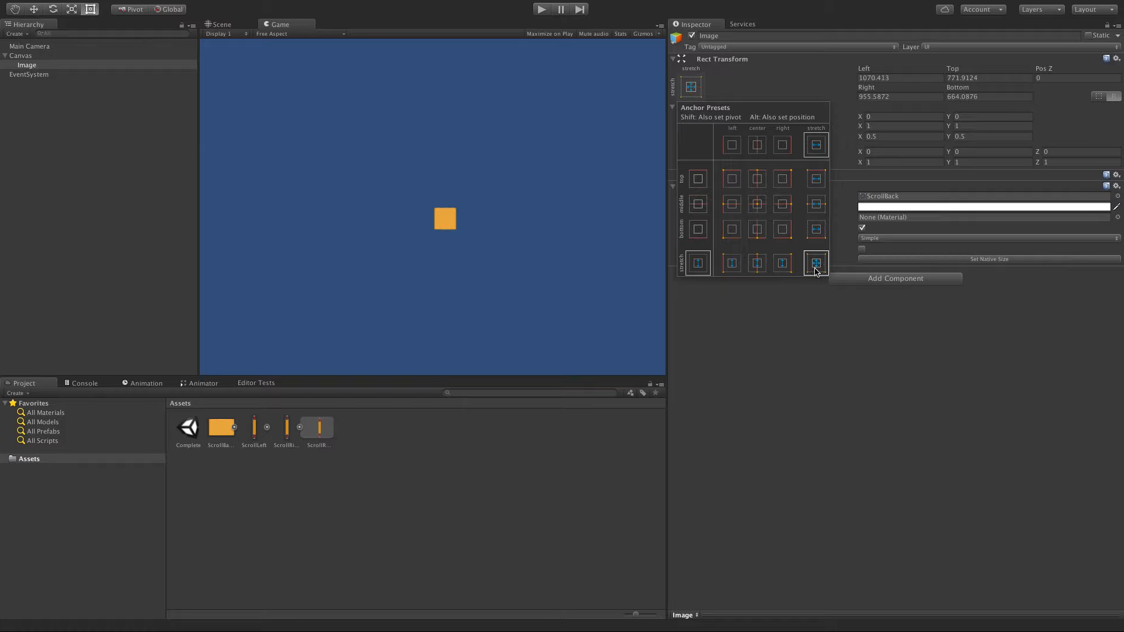
pyautogui.click(841, 313)
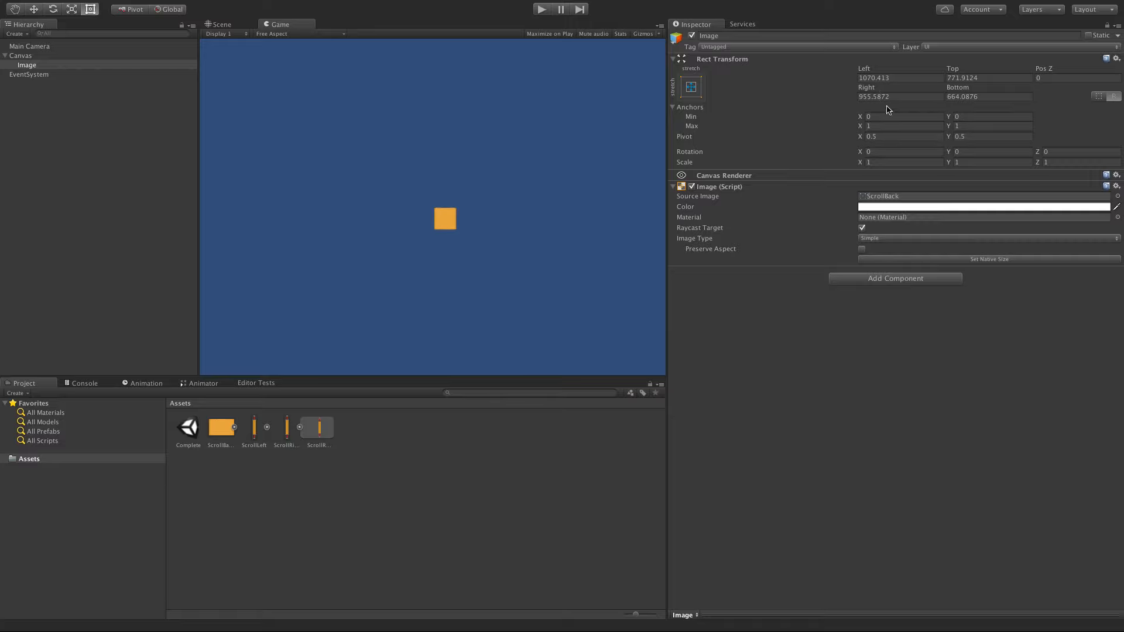
# Set the Image's Left, Top, Right and Bottom offsets to 0 and check the stretch in a taller Game view
pyautogui.click(880, 77)
pyautogui.write('0')
pyautogui.press('Tab')
pyautogui.write('0')
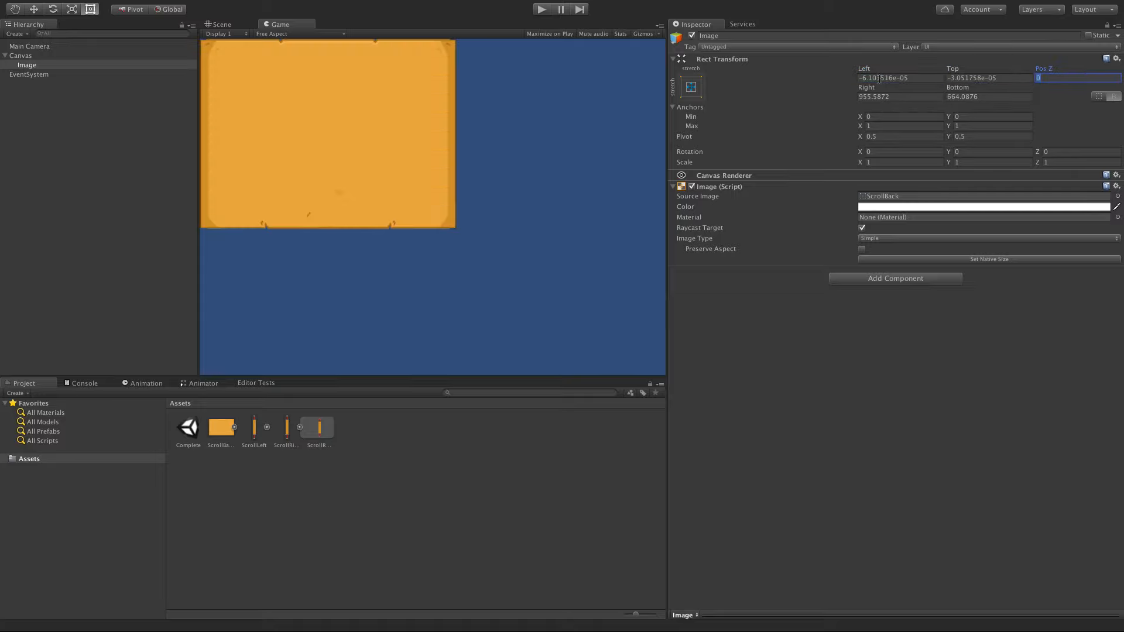
pyautogui.press('Tab')
pyautogui.press('Tab')
pyautogui.write('0')
pyautogui.press('Tab')
pyautogui.write('0')
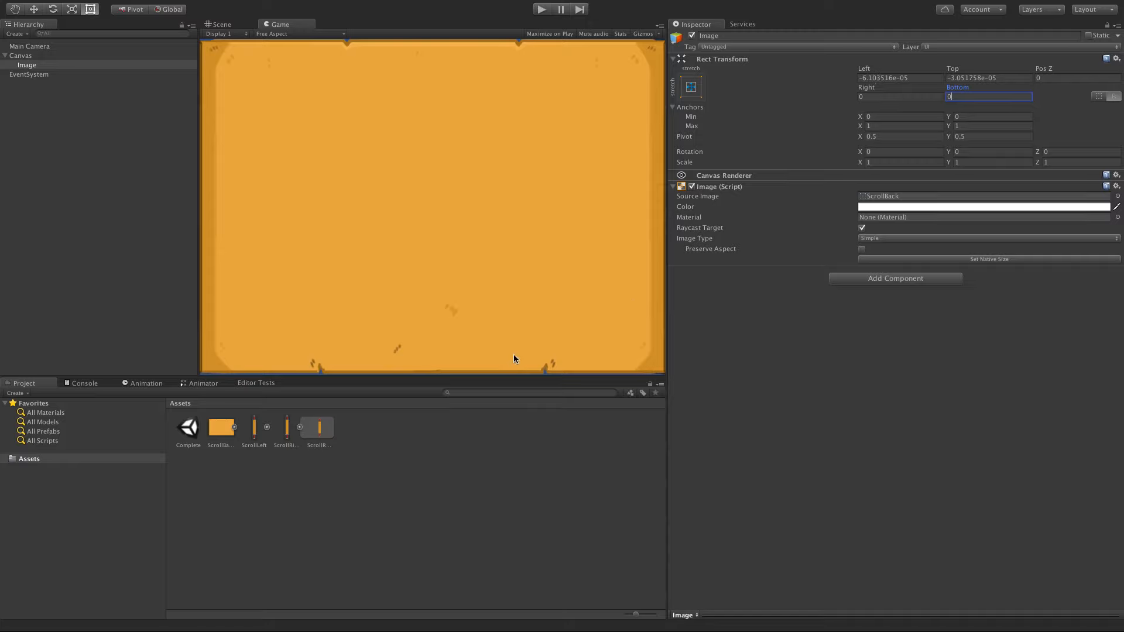
pyautogui.moveTo(495, 378); pyautogui.dragTo(571, 442)
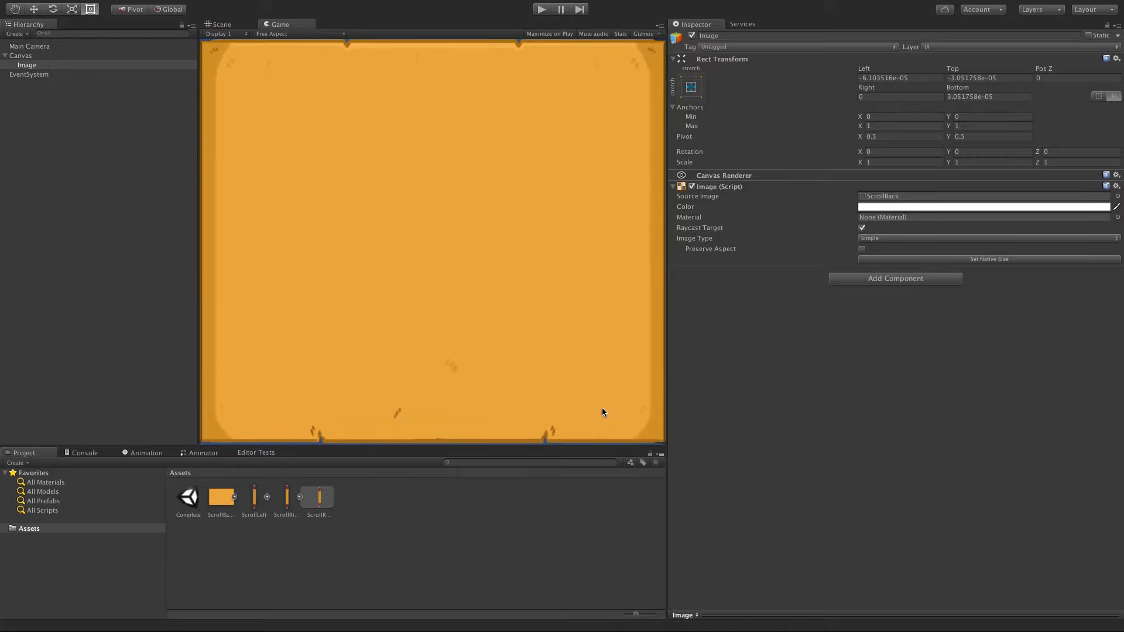
# Try 0.5 as the Image's maximum X anchor, checking it in a wider Game view, and set it back to 1
pyautogui.click(887, 124)
pyautogui.write('0.5')
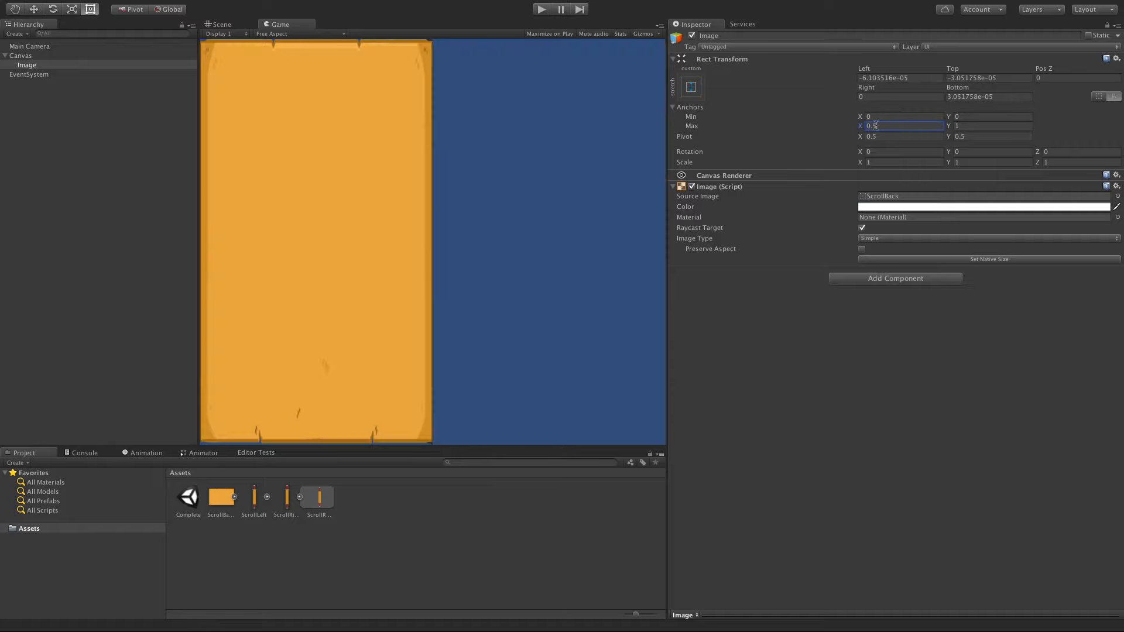
pyautogui.moveTo(668, 259); pyautogui.dragTo(702, 285)
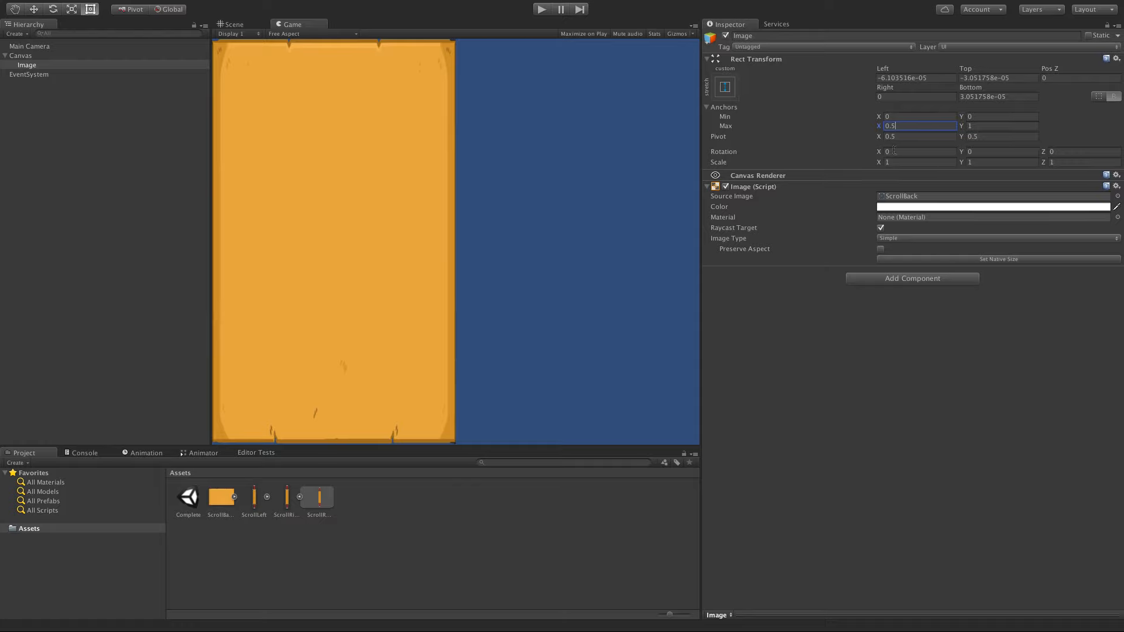
pyautogui.moveTo(904, 124); pyautogui.dragTo(851, 133)
pyautogui.write('1')
# Set the Image's Left and Right offsets to 250 and its Top and Bottom offsets to 400
pyautogui.click(906, 77)
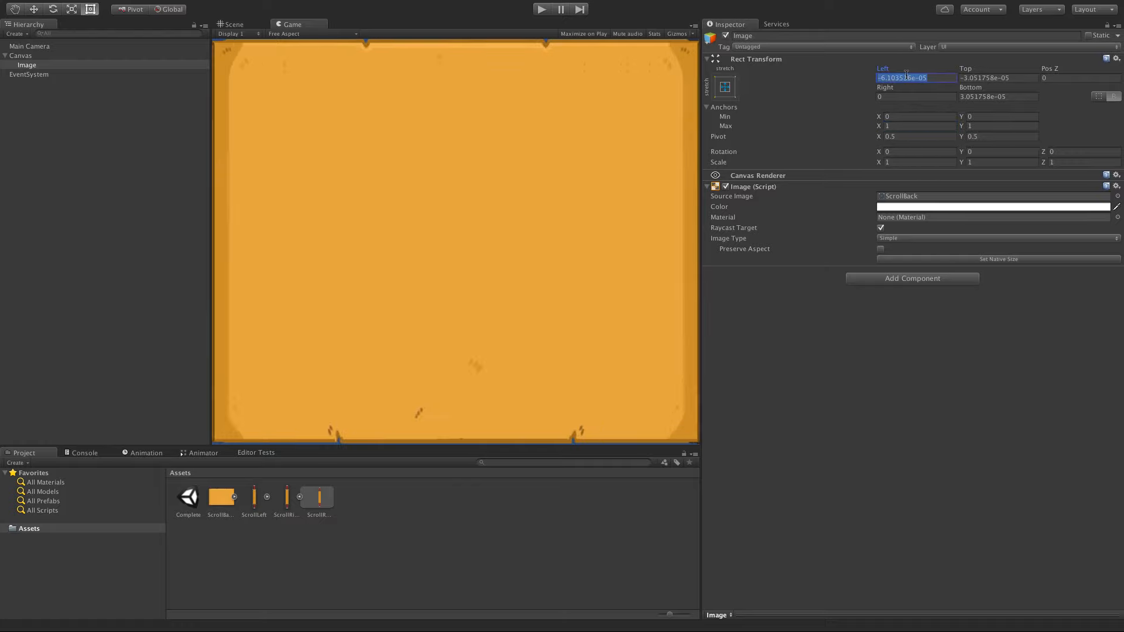
pyautogui.write('250')
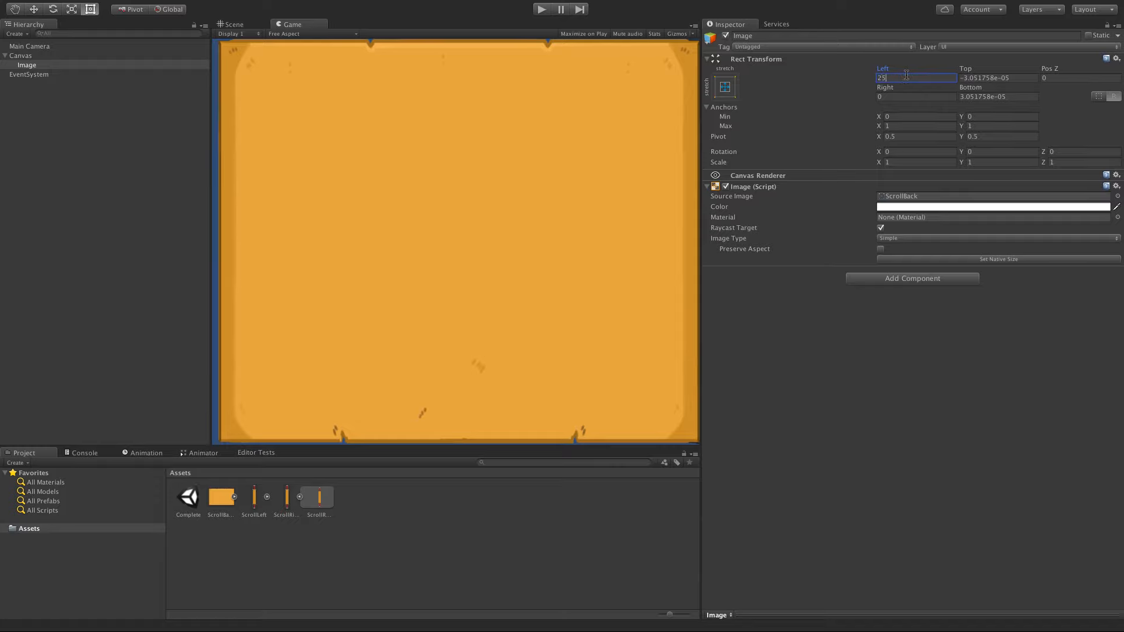
pyautogui.click(985, 77)
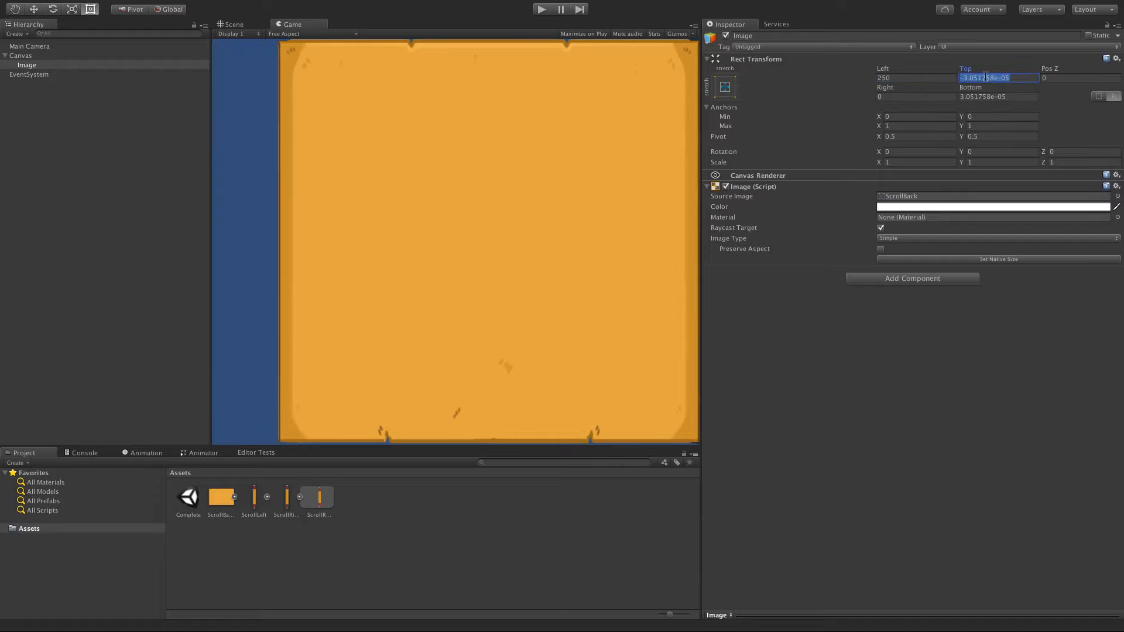
pyautogui.write('400')
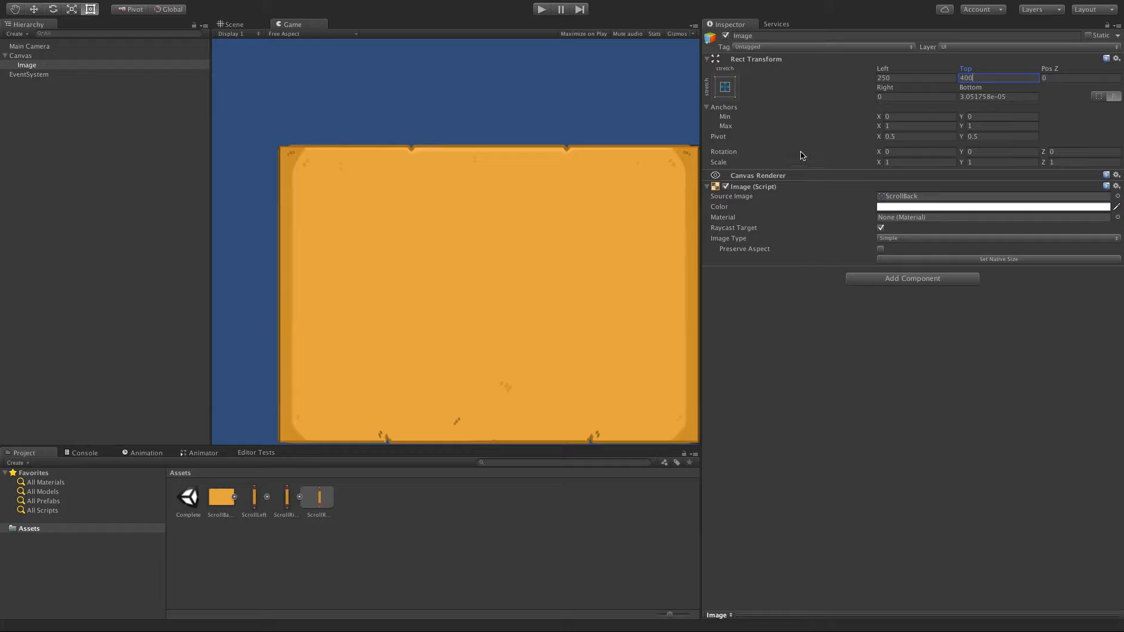
pyautogui.click(892, 96)
pyautogui.write('250')
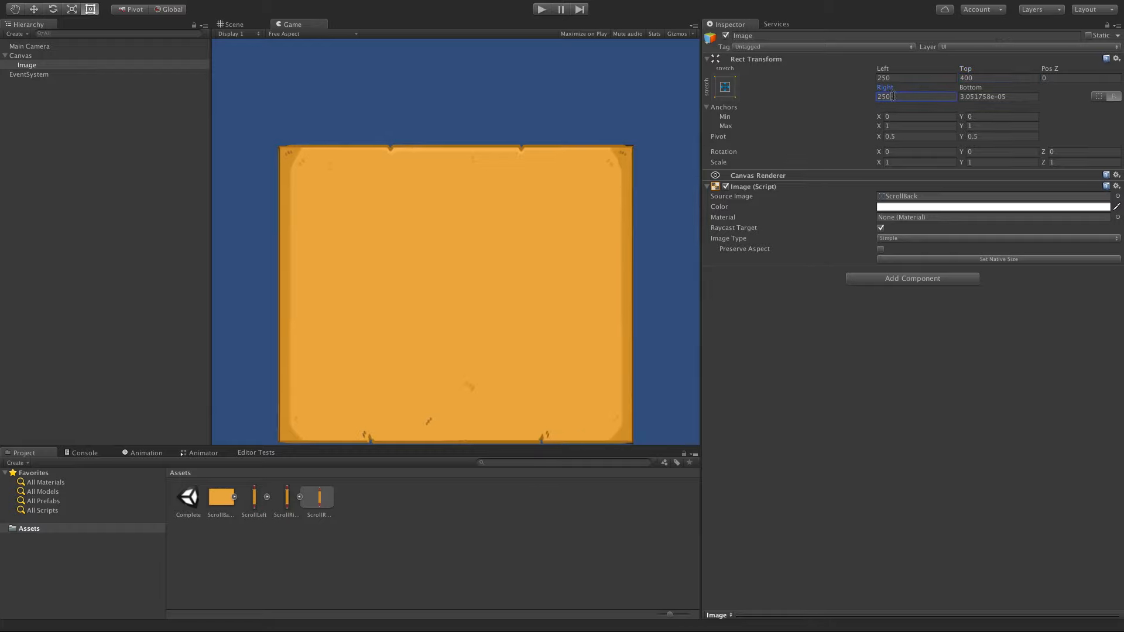
pyautogui.click(967, 96)
pyautogui.write('400')
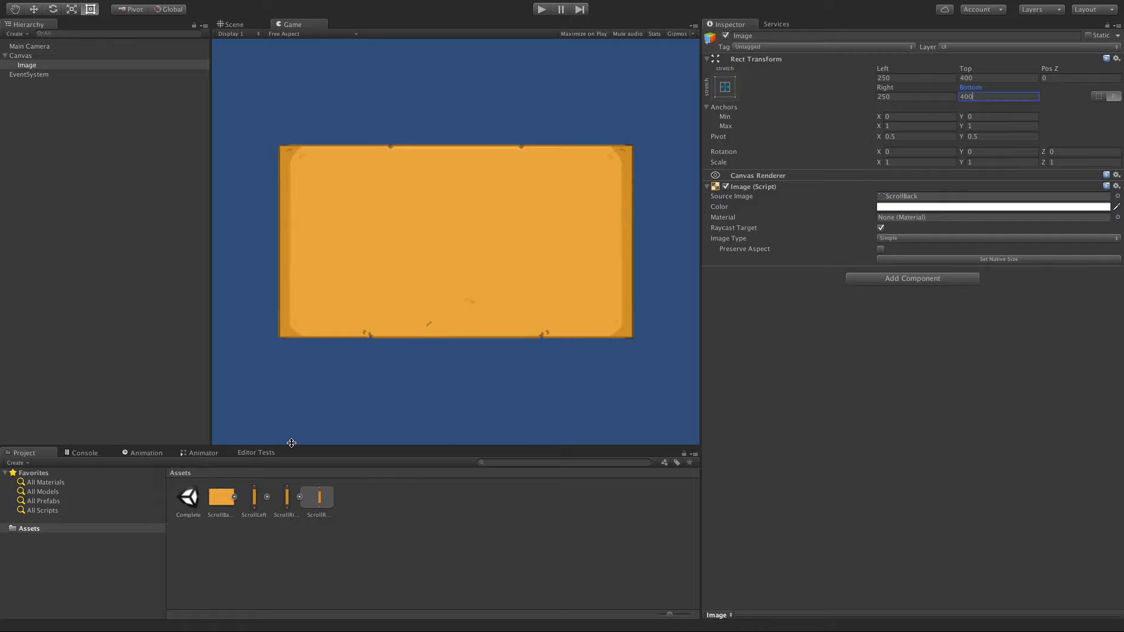
# Resize the Game view in height and width to examine how the Image stretches within its margins
pyautogui.moveTo(290, 446); pyautogui.dragTo(305, 292)
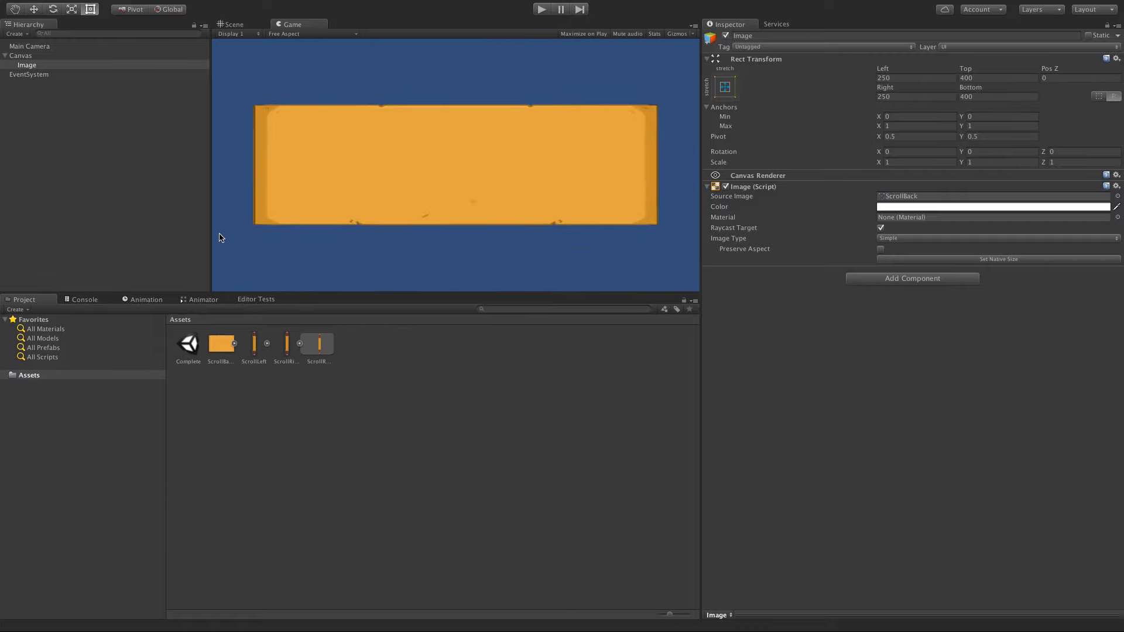
pyautogui.moveTo(210, 239); pyautogui.dragTo(323, 258)
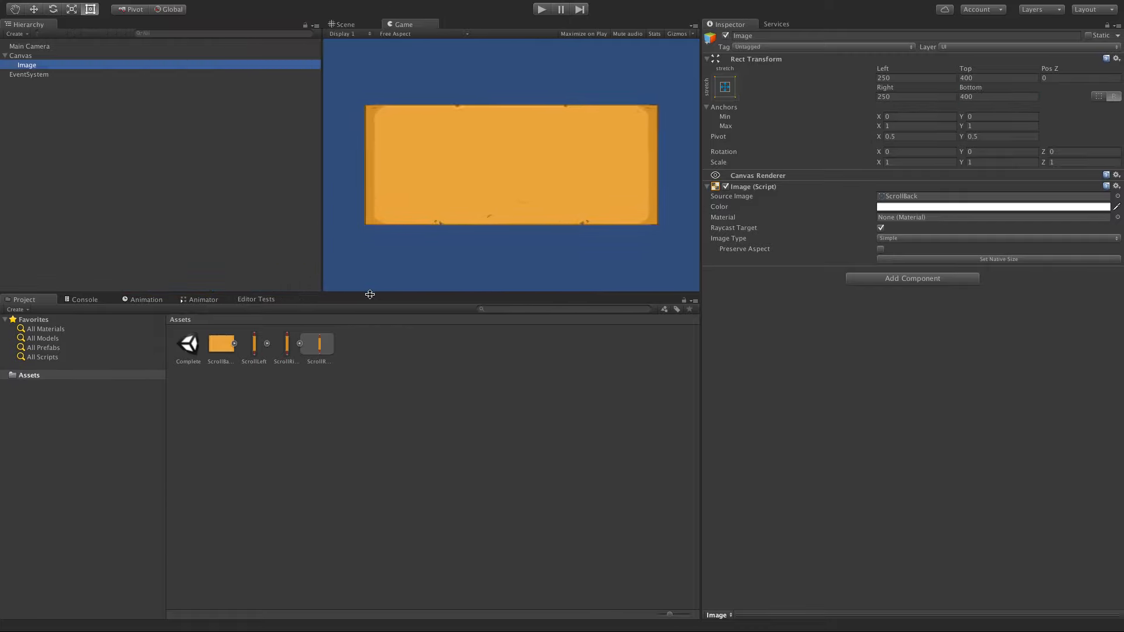
pyautogui.click(372, 295)
pyautogui.moveTo(373, 295); pyautogui.dragTo(339, 438)
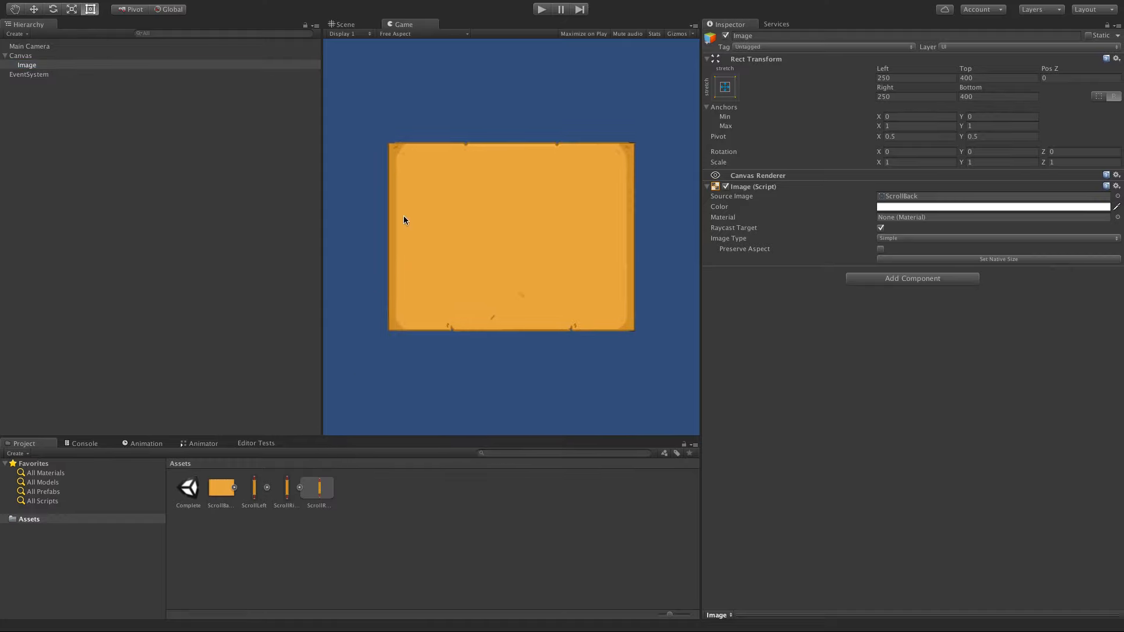
# Add a UI Image as a child of the background Image and set its minimum and maximum X anchors to 0
pyautogui.rightClick(28, 66)
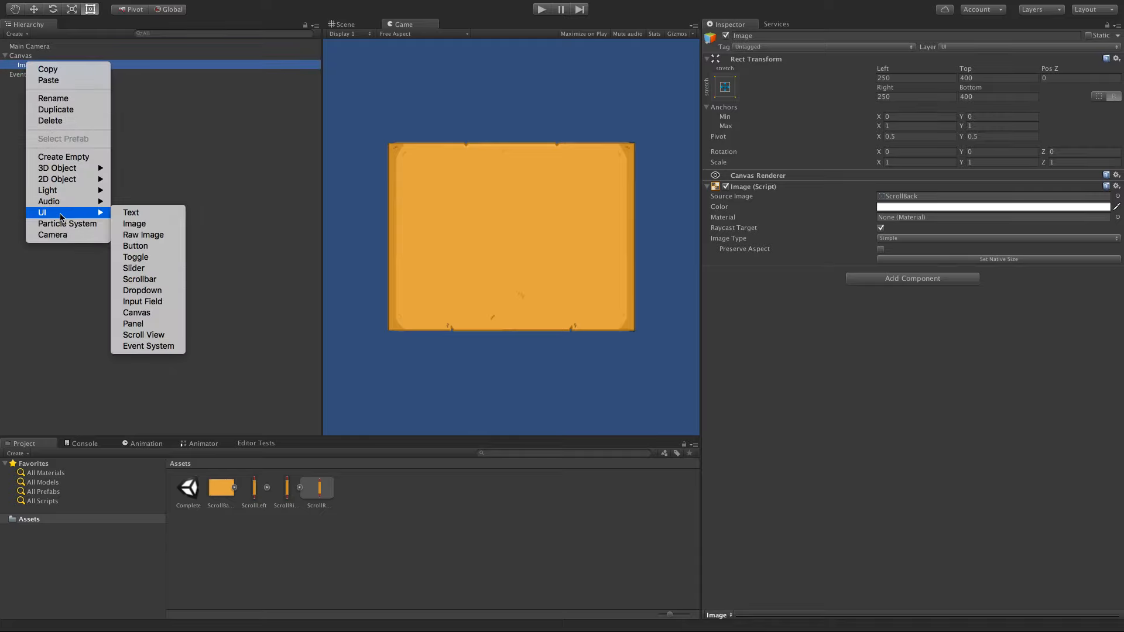
pyautogui.moveTo(75, 216)
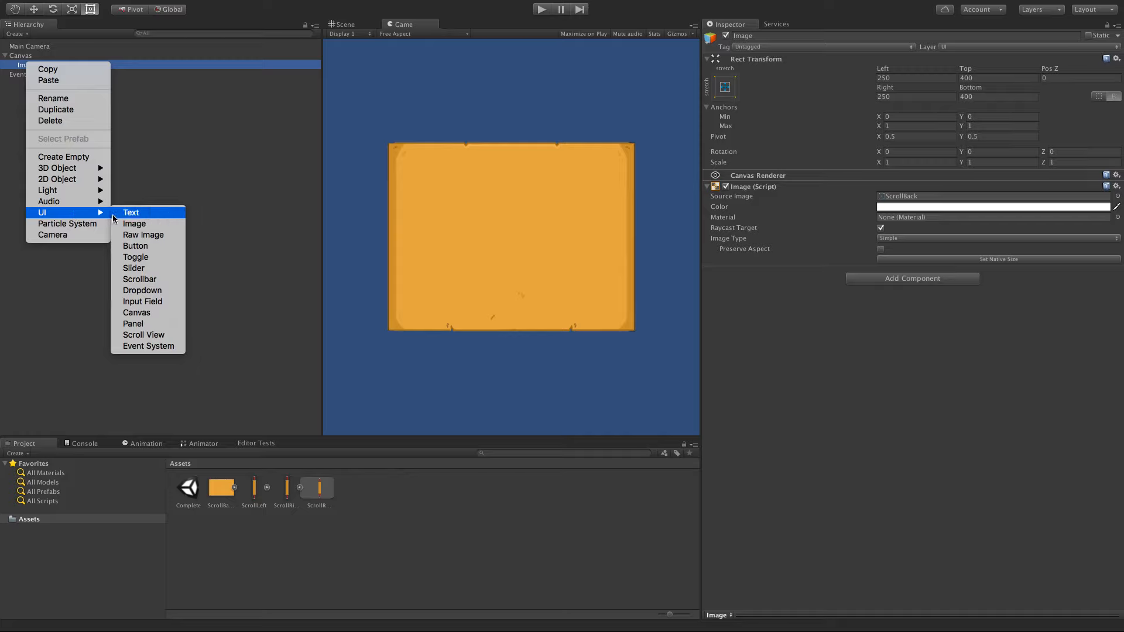
pyautogui.click(132, 225)
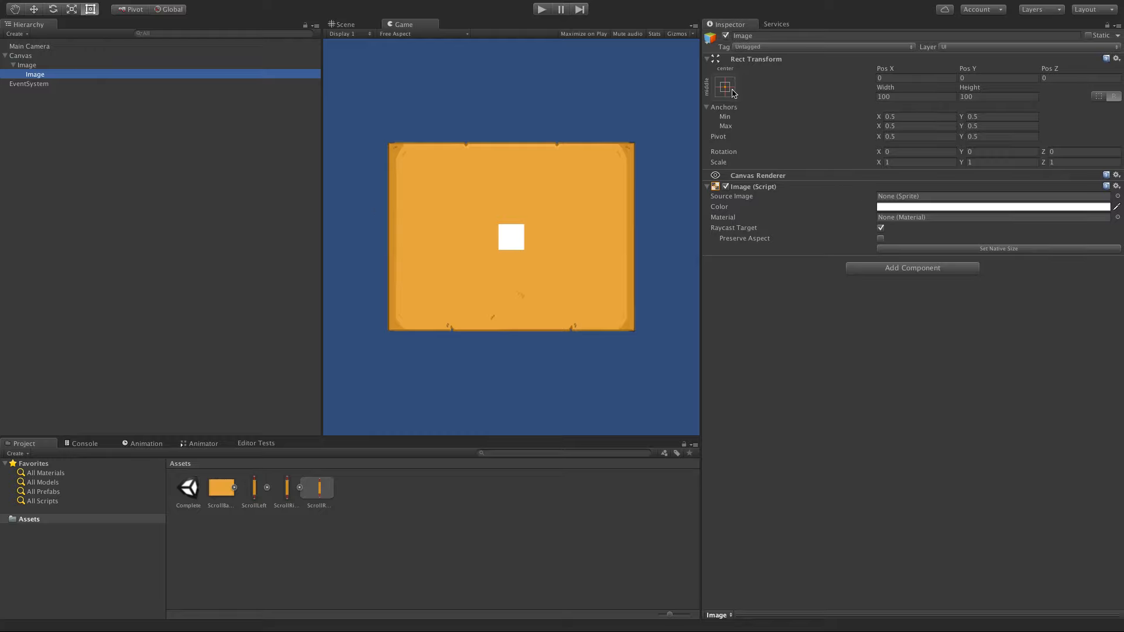
pyautogui.click(937, 118)
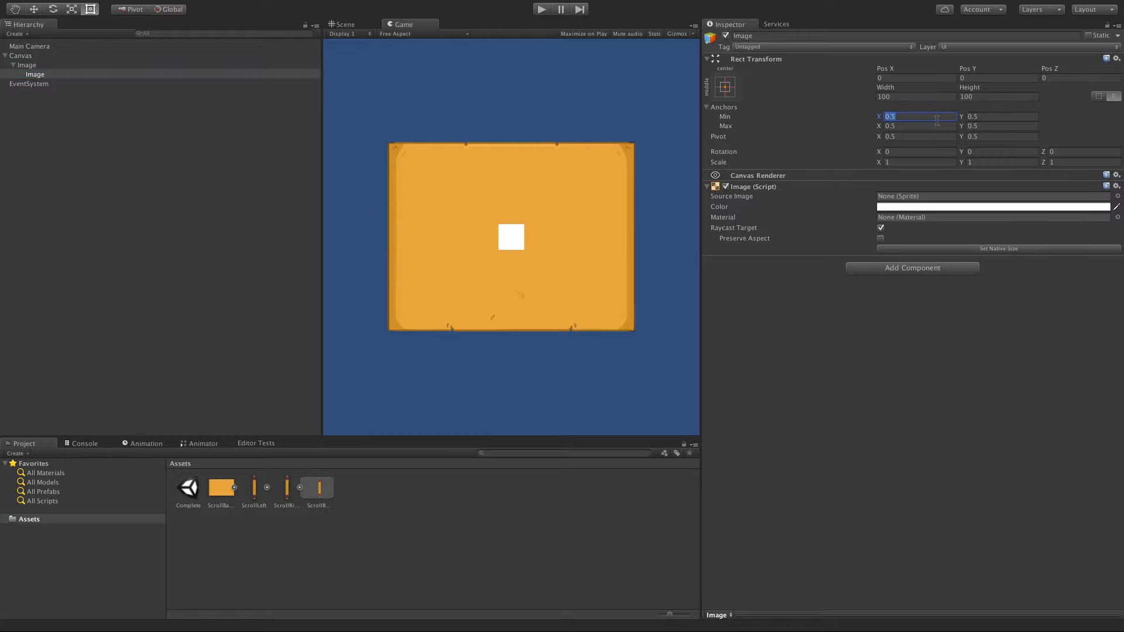
pyautogui.write('0')
pyautogui.click(896, 126)
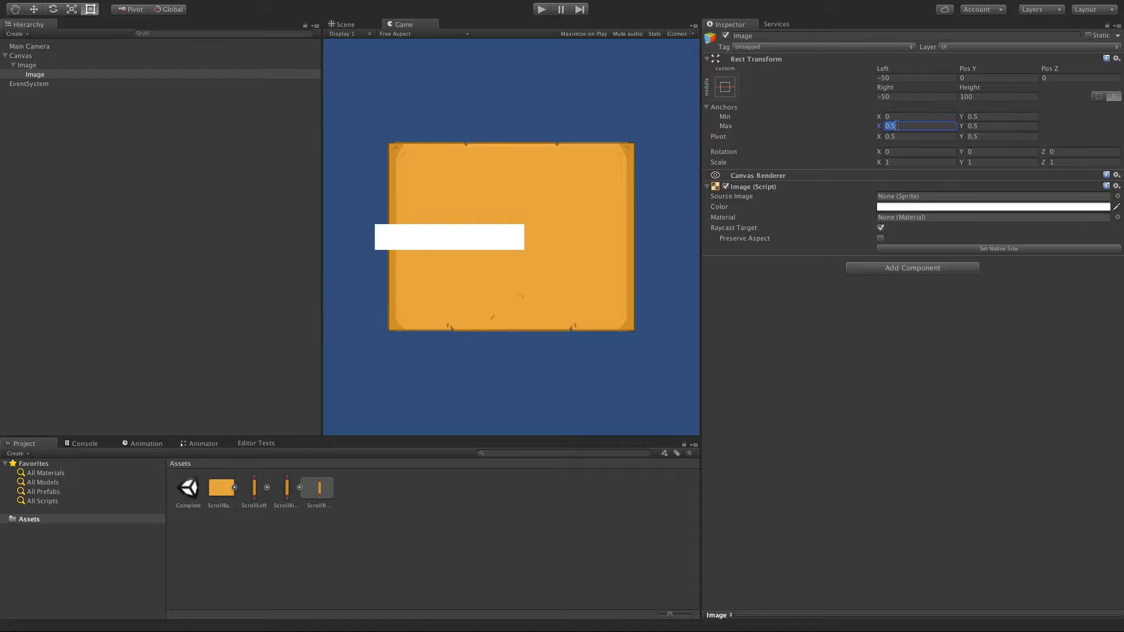
pyautogui.write('0')
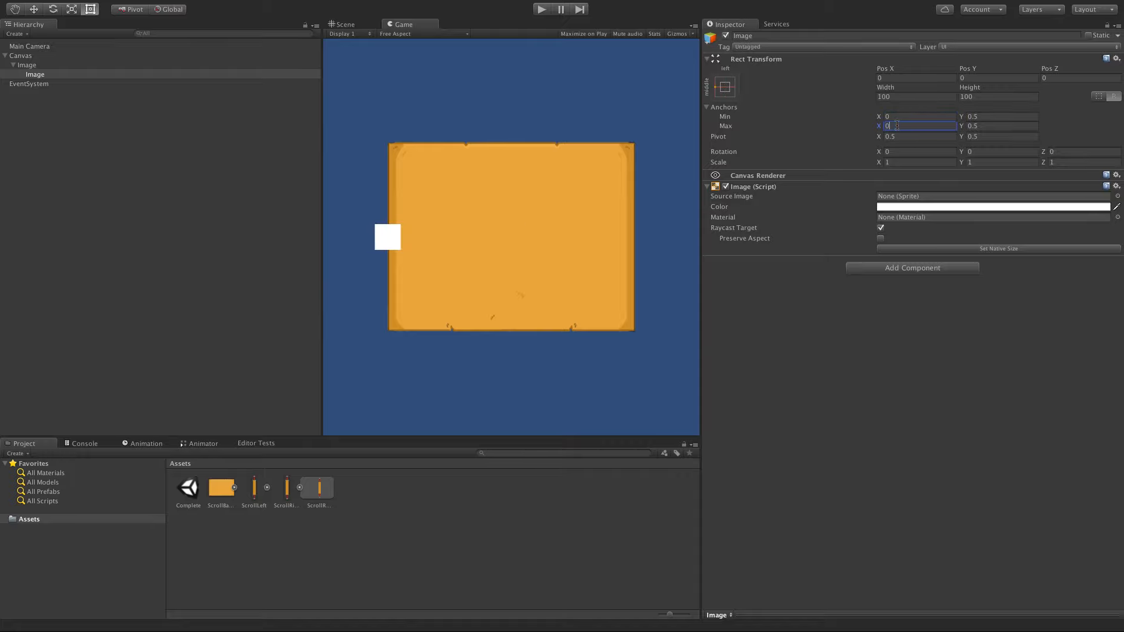
# Set the child Image's width to 270 and assign the ScrollLeft sprite as its source image
pyautogui.click(883, 97)
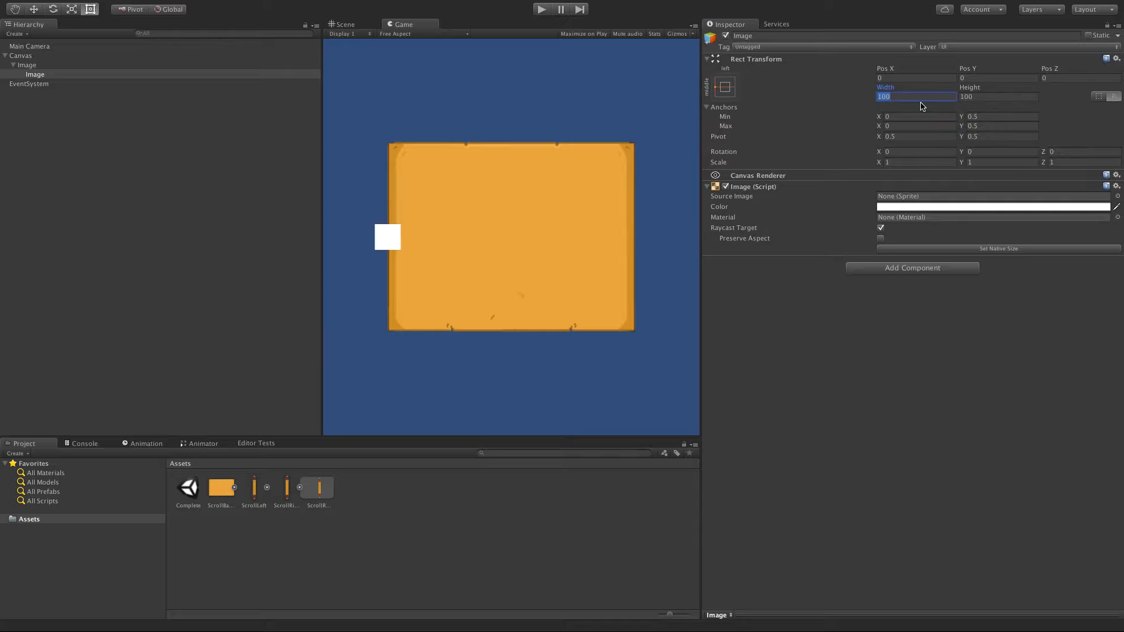
pyautogui.write('270')
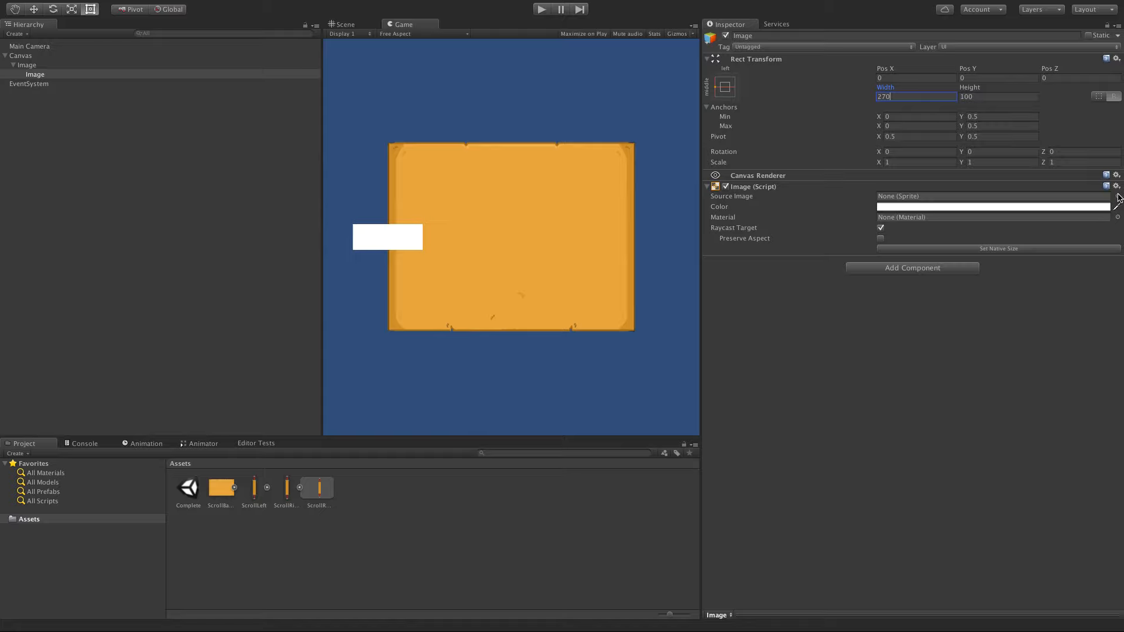
pyautogui.click(1118, 197)
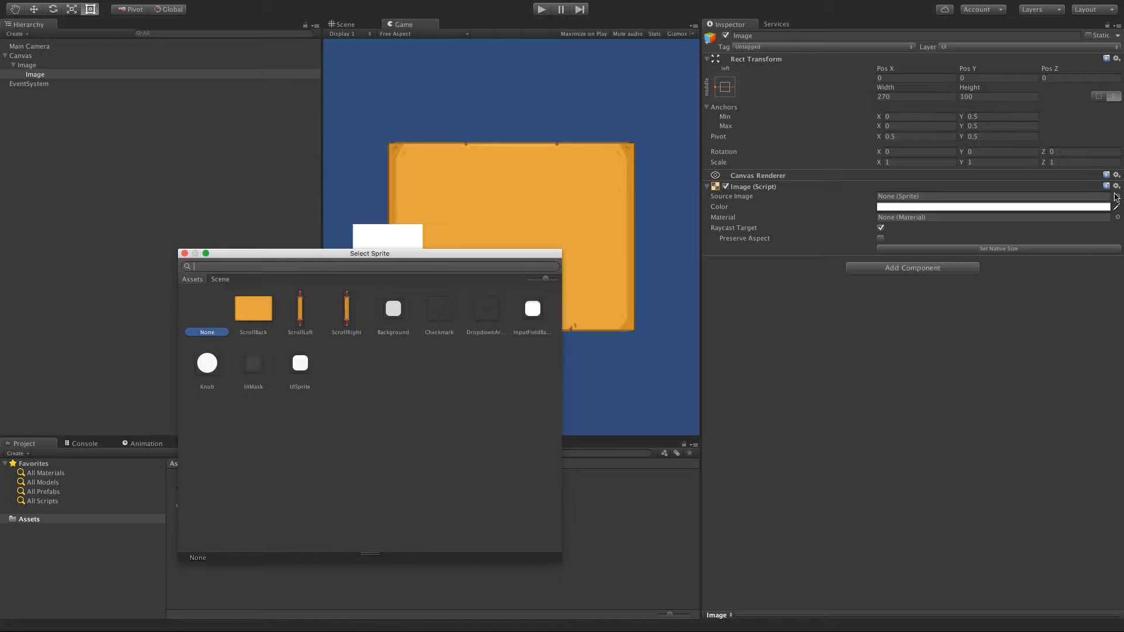
pyautogui.click(300, 321)
pyautogui.click(300, 320)
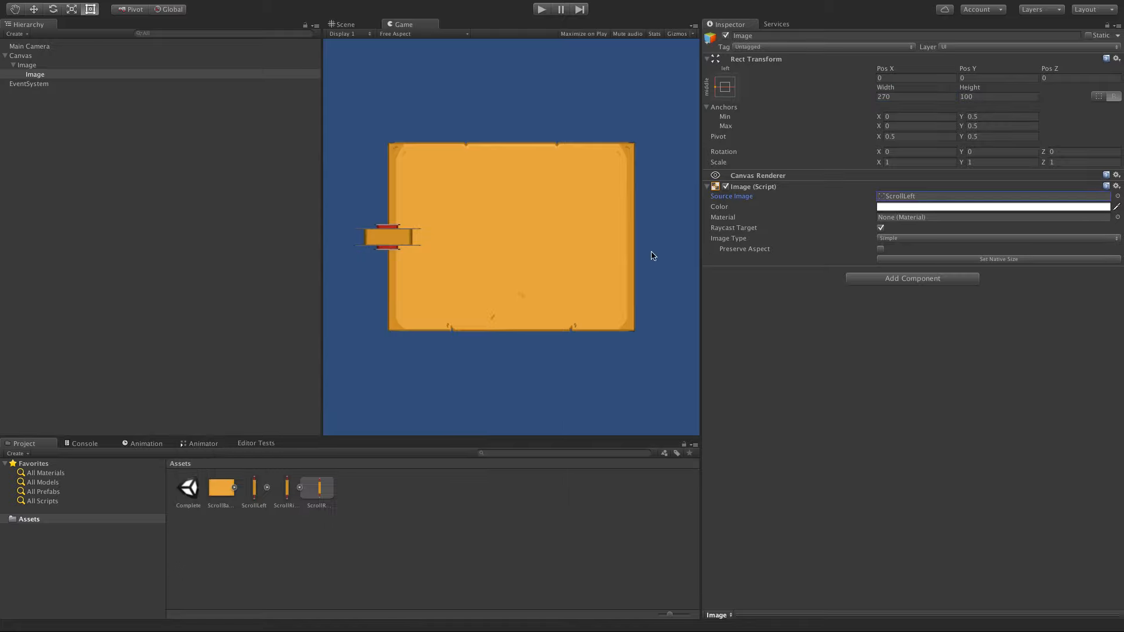
# Try a height of 1536 for the child Image and reduce it to 1450
pyautogui.click(981, 97)
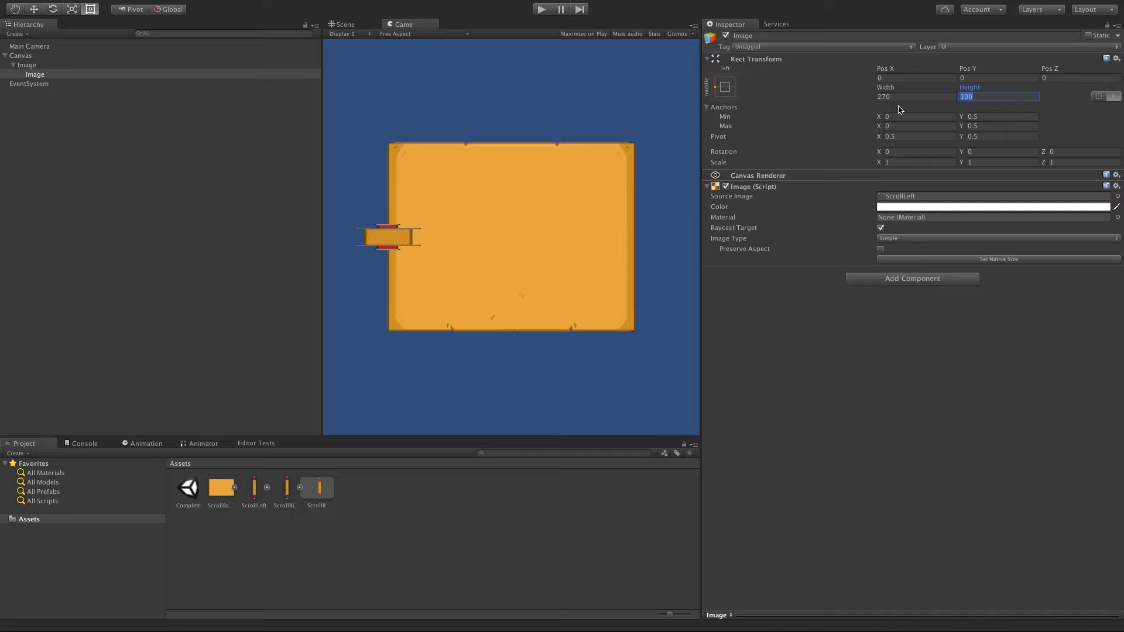
pyautogui.write('1536')
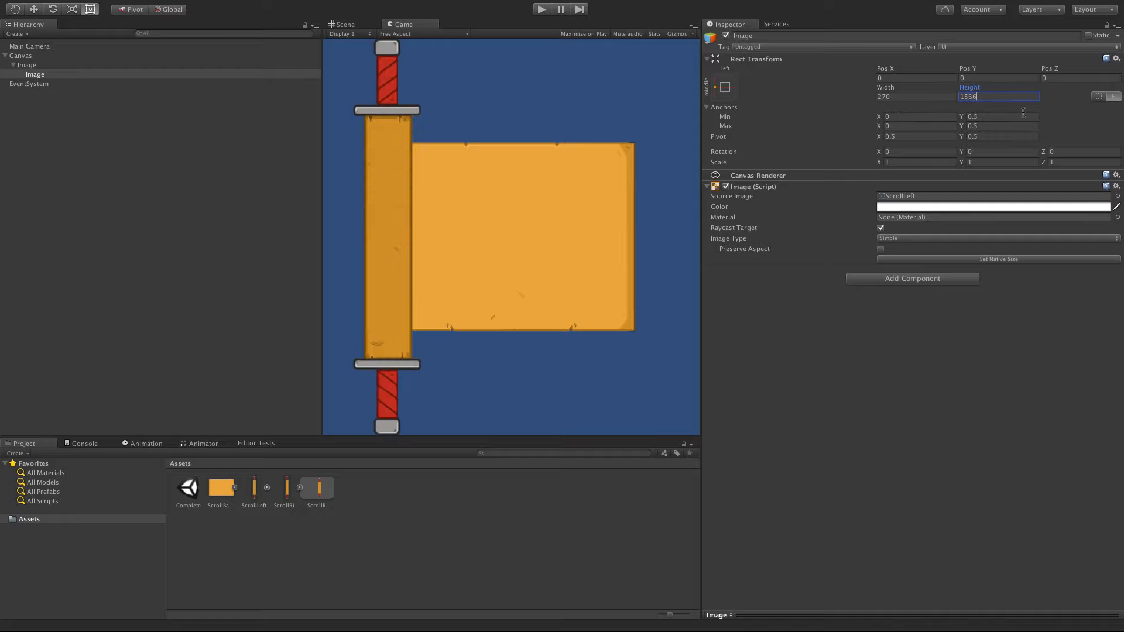
pyautogui.moveTo(989, 97); pyautogui.dragTo(939, 96)
pyautogui.write('1450')
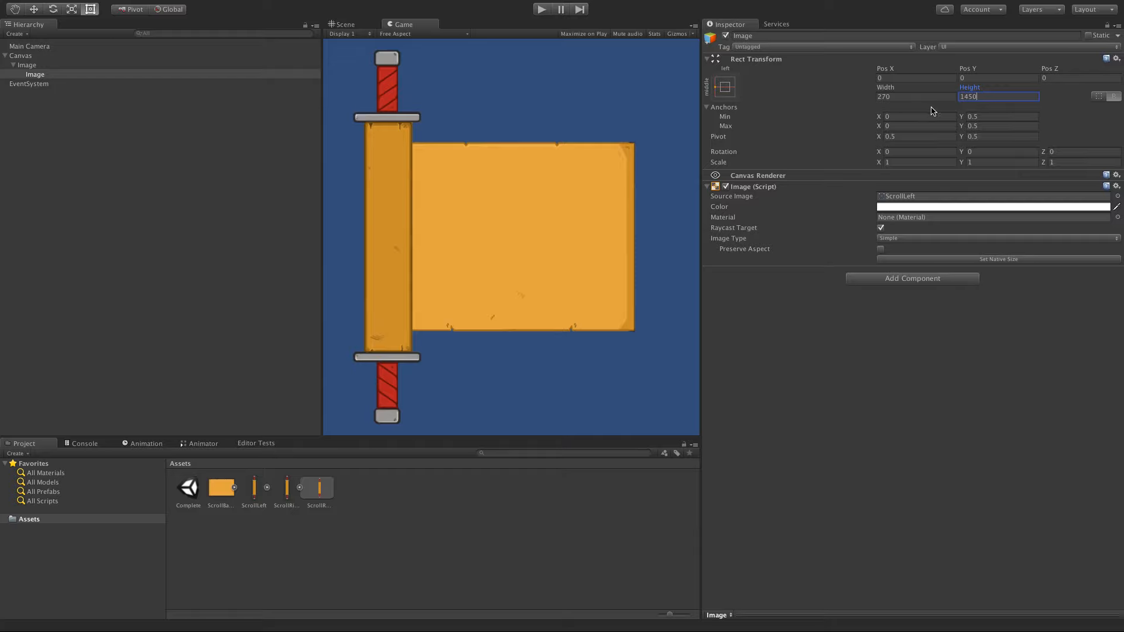
# Duplicate the ScrollLeft child Image and set the copy's minimum and maximum X anchors to 1
pyautogui.click(35, 75)
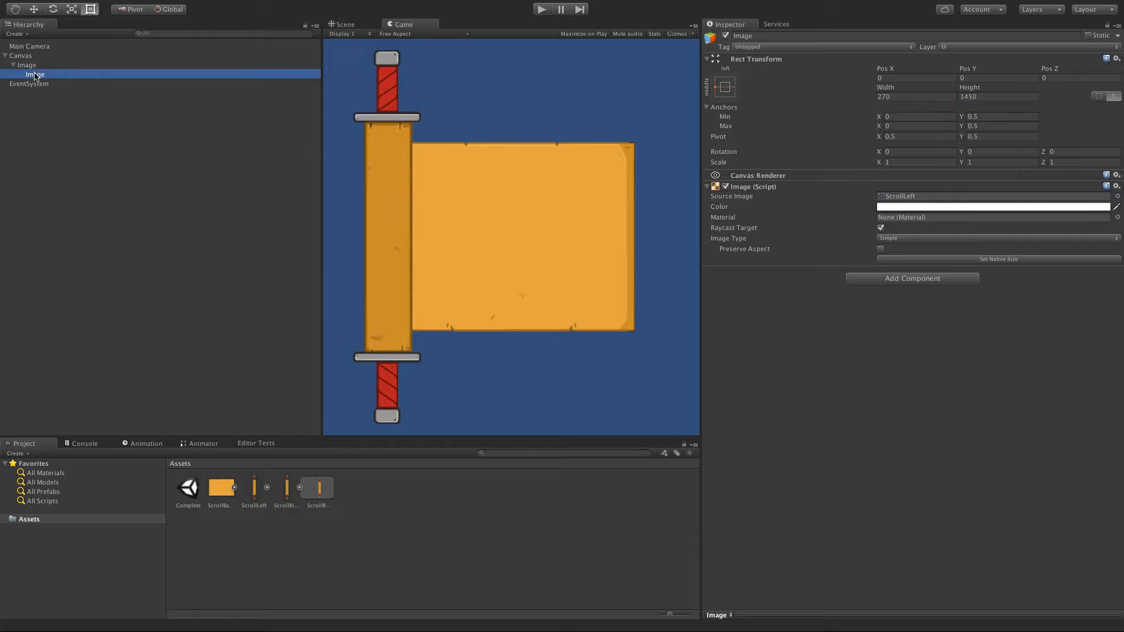
pyautogui.hotkey('ctrl', 'd')
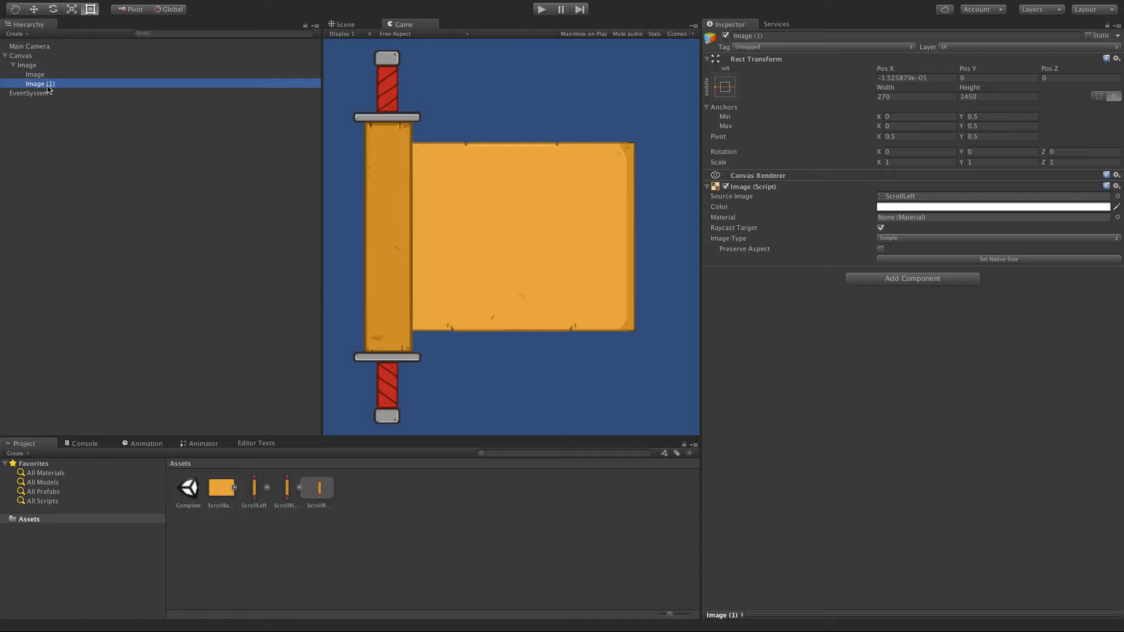
pyautogui.click(724, 87)
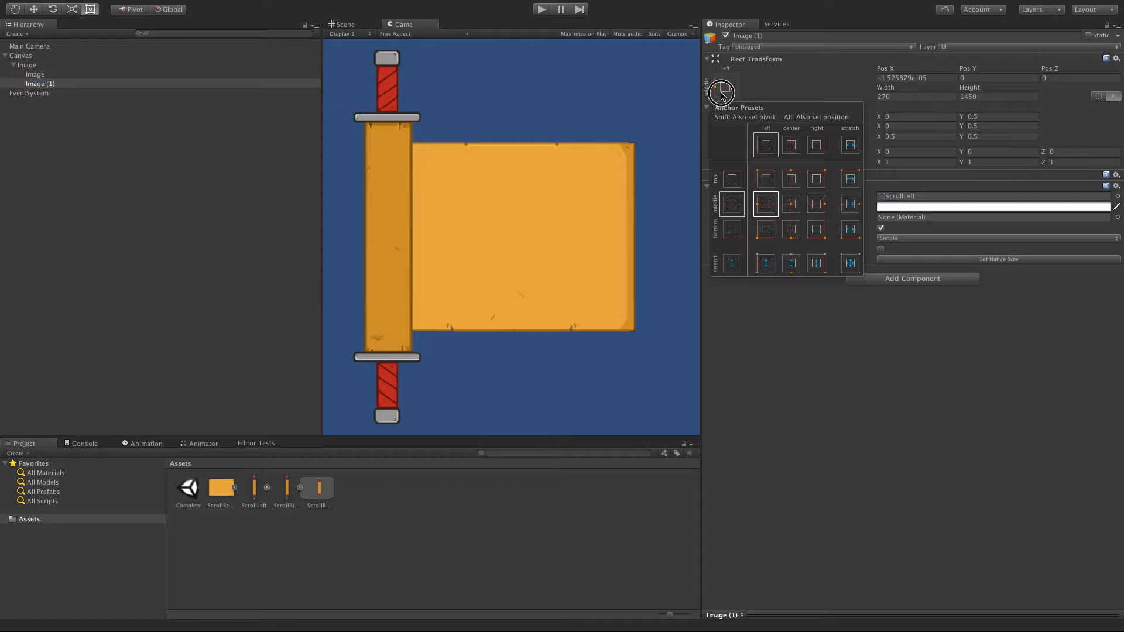
pyautogui.press('Escape')
pyautogui.click(906, 119)
pyautogui.write('1')
pyautogui.click(895, 126)
pyautogui.write('1')
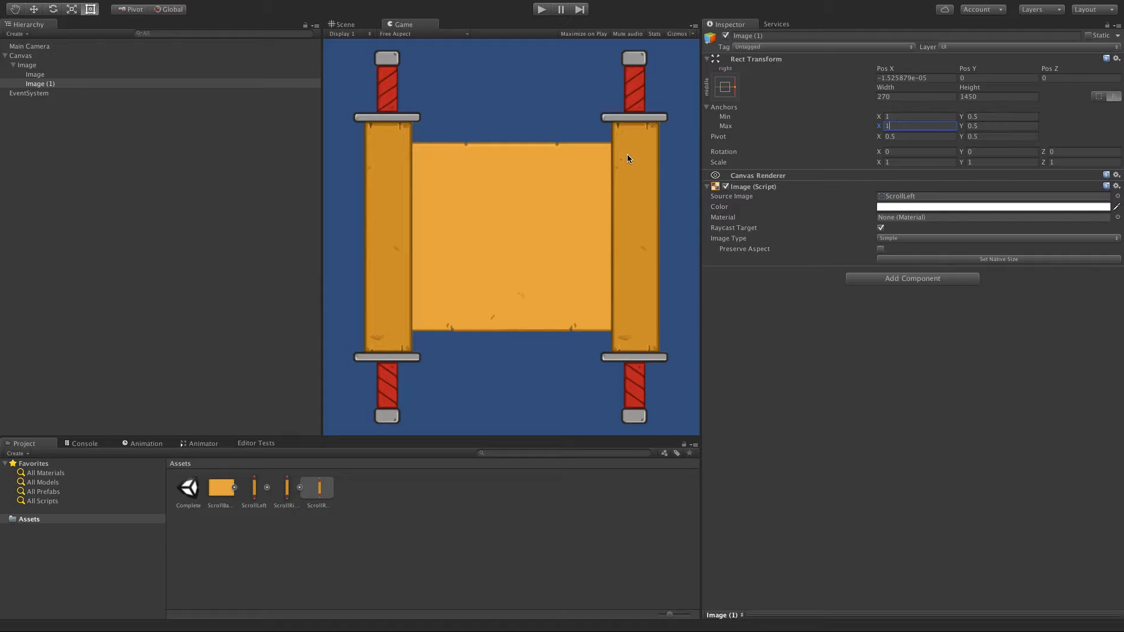
# Resize the Game view to wide and narrow proportions to check how both scroll handles follow the background's edges
pyautogui.click(639, 164)
pyautogui.moveTo(494, 438); pyautogui.dragTo(488, 221)
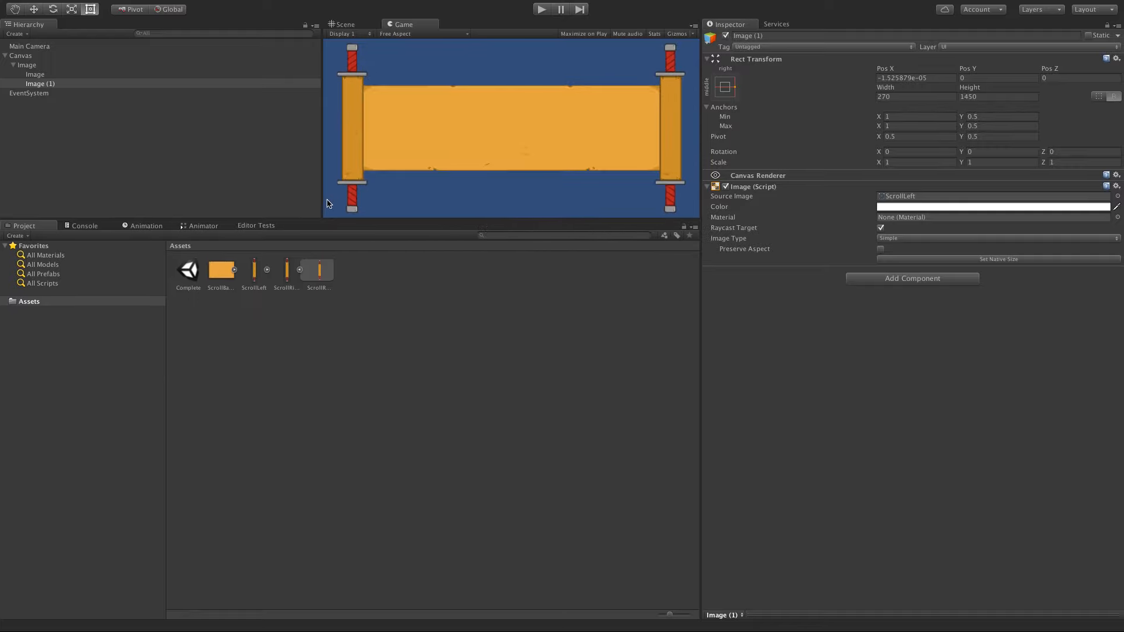
pyautogui.moveTo(322, 202); pyautogui.dragTo(416, 424)
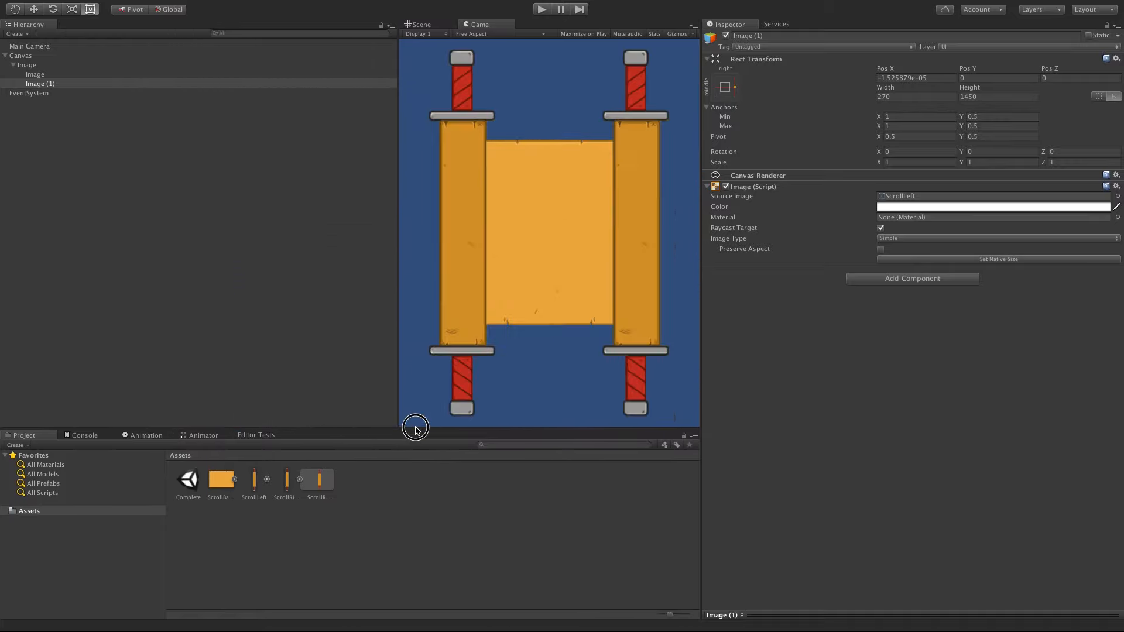
pyautogui.click(397, 374)
pyautogui.moveTo(397, 374); pyautogui.dragTo(183, 356)
pyautogui.moveTo(429, 435); pyautogui.dragTo(445, 318)
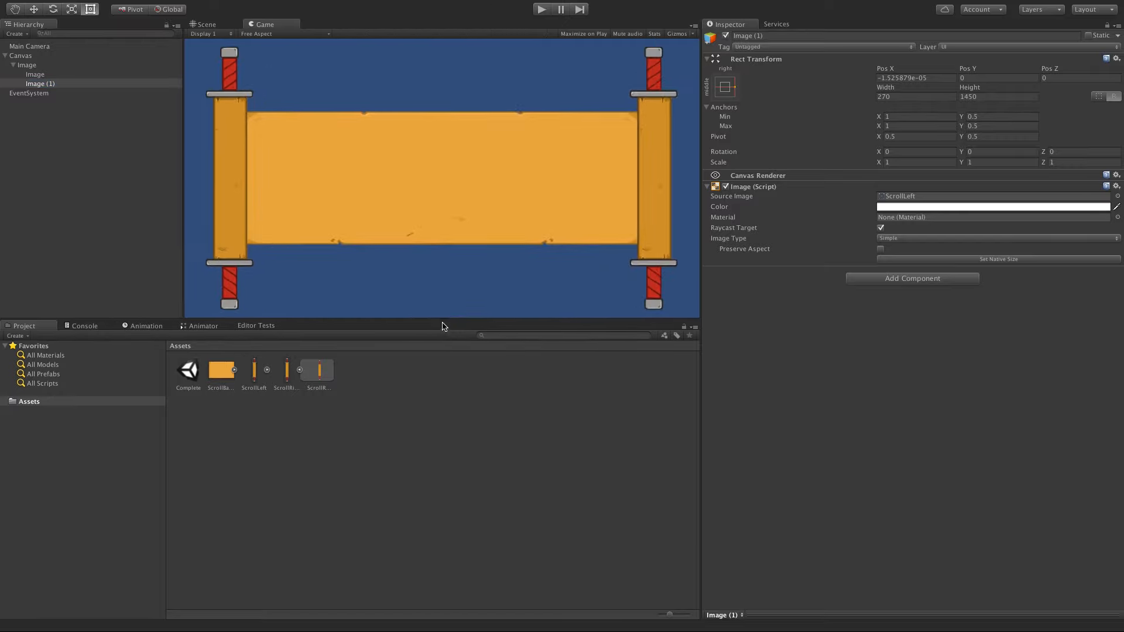